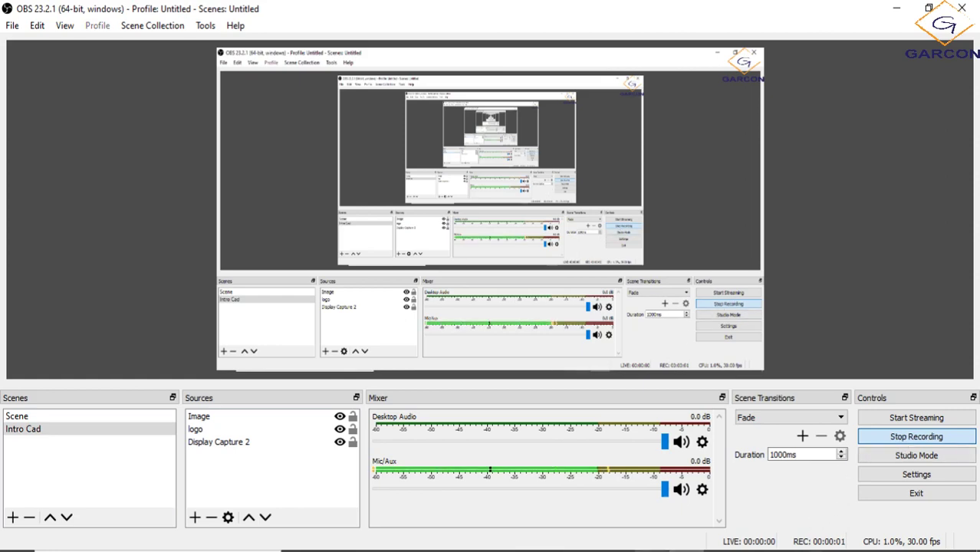
Switch from OBS to the AutoCAD drawing Sba Template 2013.dwg
{"action": "key", "text": "alt+Tab"}
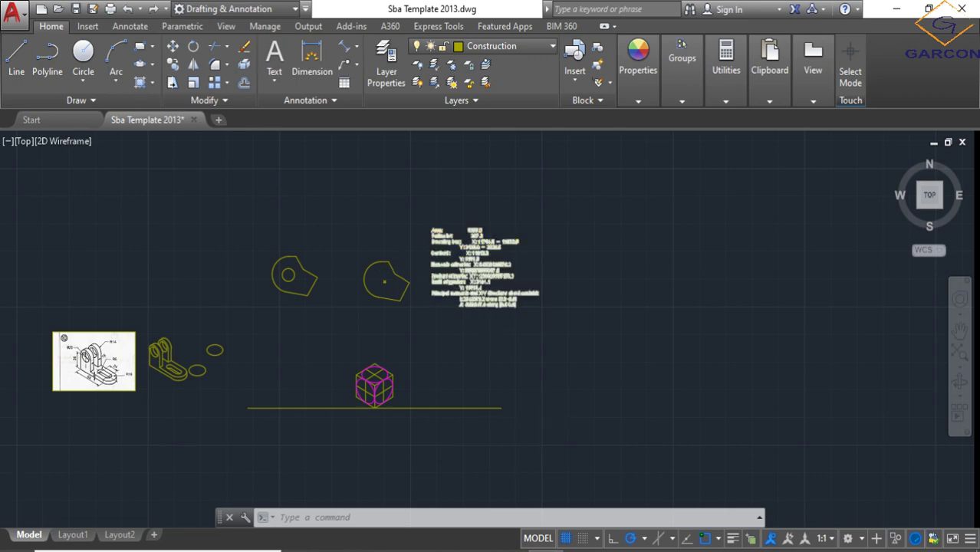
{"action": "scroll", "coordinate": [414, 273], "scroll_direction": "up", "scroll_amount": 4}
{"action": "scroll", "coordinate": [383, 287], "scroll_direction": "down", "scroll_amount": 2}
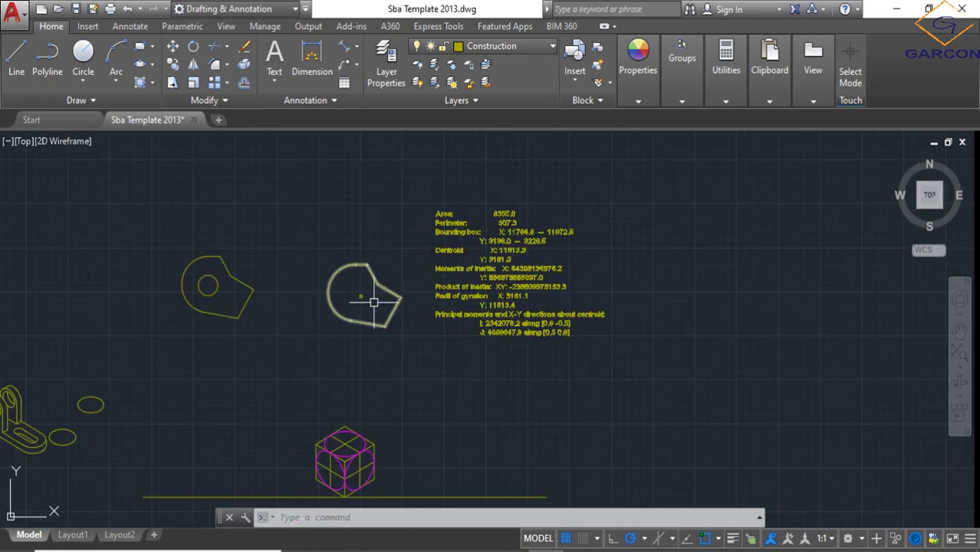
{"action": "scroll", "coordinate": [366, 293], "scroll_direction": "up", "scroll_amount": 2}
{"action": "scroll", "coordinate": [358, 290], "scroll_direction": "up", "scroll_amount": 4}
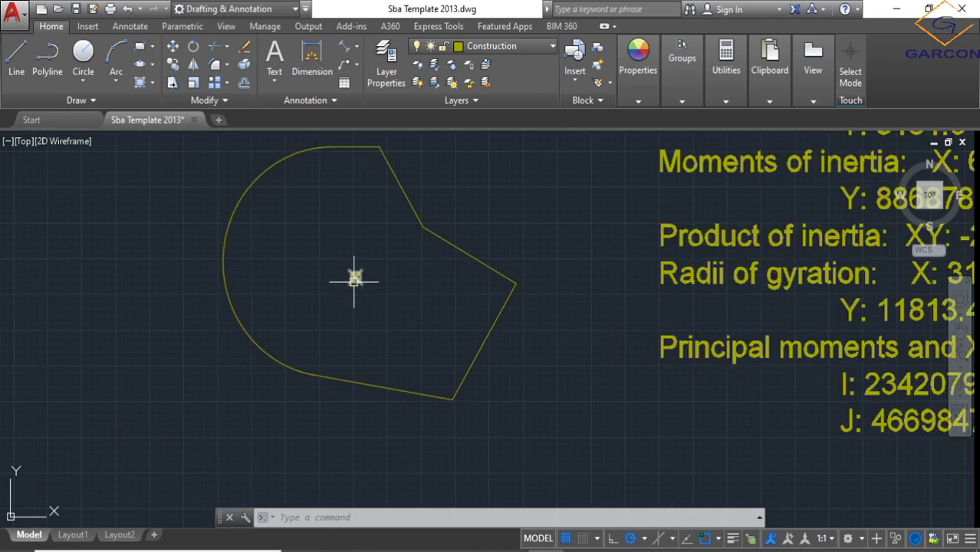
{"action": "scroll", "coordinate": [355, 279], "scroll_direction": "down", "scroll_amount": 4}
{"action": "middle_click_drag", "start_coordinate": [463, 243], "coordinate": [404, 274]}
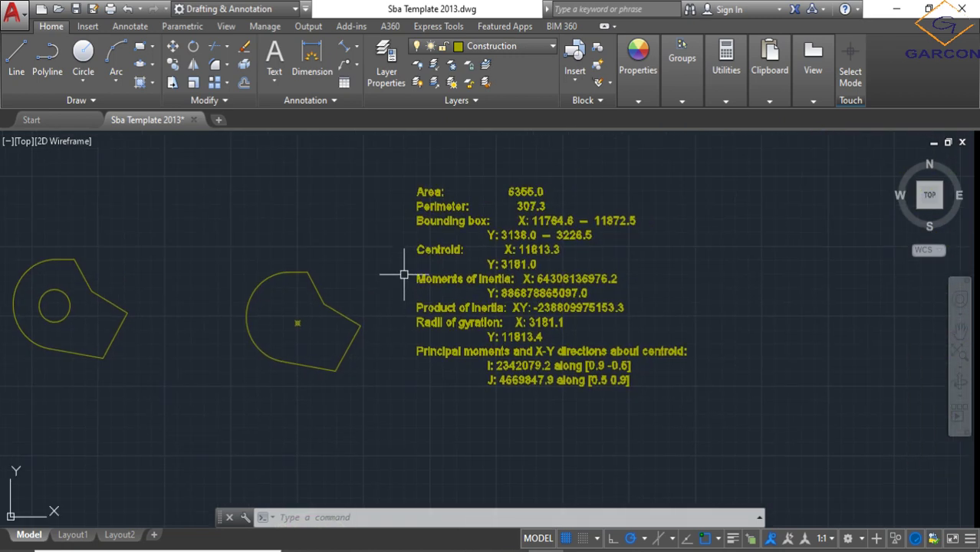
{"action": "scroll", "coordinate": [437, 192], "scroll_direction": "up", "scroll_amount": 1}
{"action": "scroll", "coordinate": [445, 219], "scroll_direction": "down", "scroll_amount": 4}
{"action": "scroll", "coordinate": [453, 245], "scroll_direction": "up", "scroll_amount": 4}
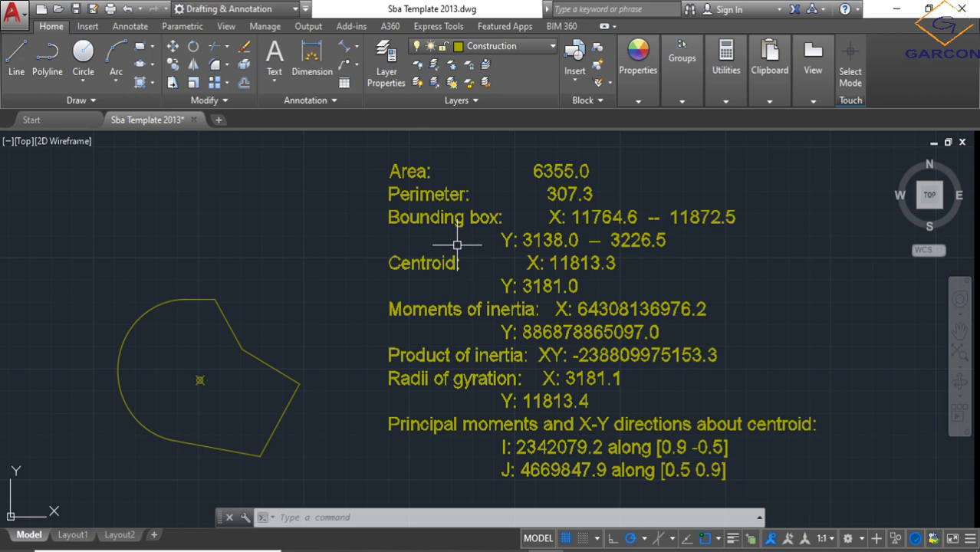
{"action": "scroll", "coordinate": [454, 277], "scroll_direction": "down", "scroll_amount": 4}
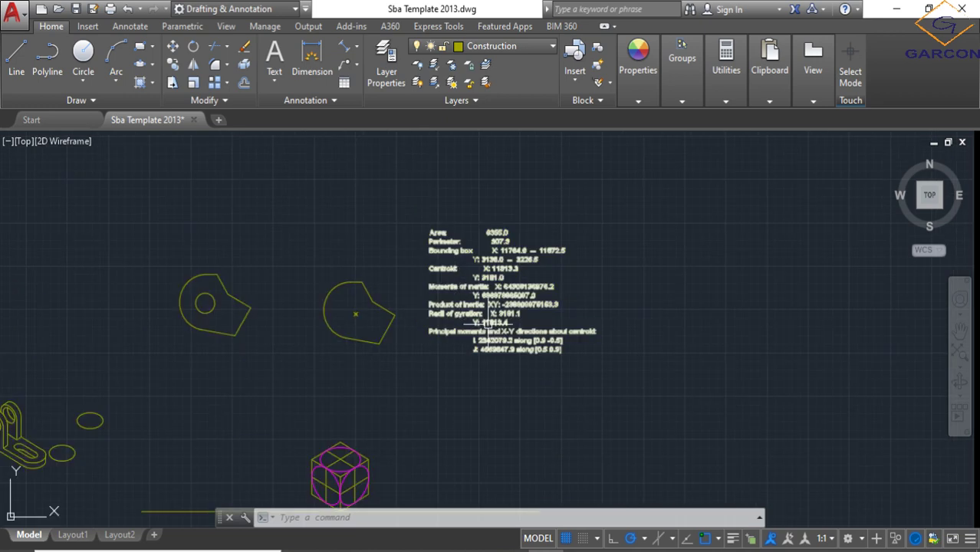
{"action": "scroll", "coordinate": [490, 322], "scroll_direction": "up", "scroll_amount": 1}
{"action": "scroll", "coordinate": [477, 322], "scroll_direction": "up", "scroll_amount": 4}
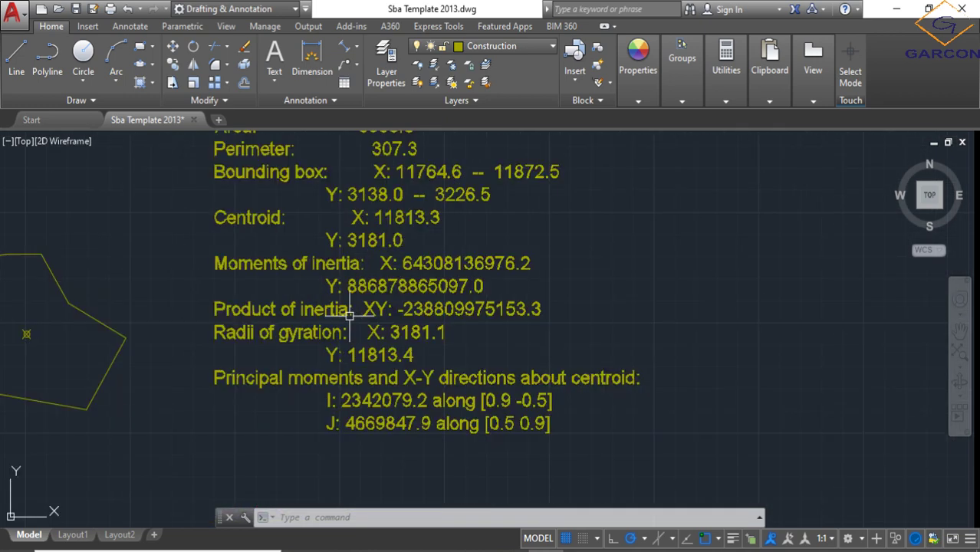
{"action": "scroll", "coordinate": [349, 315], "scroll_direction": "down", "scroll_amount": 5}
{"action": "scroll", "coordinate": [154, 328], "scroll_direction": "up", "scroll_amount": 3}
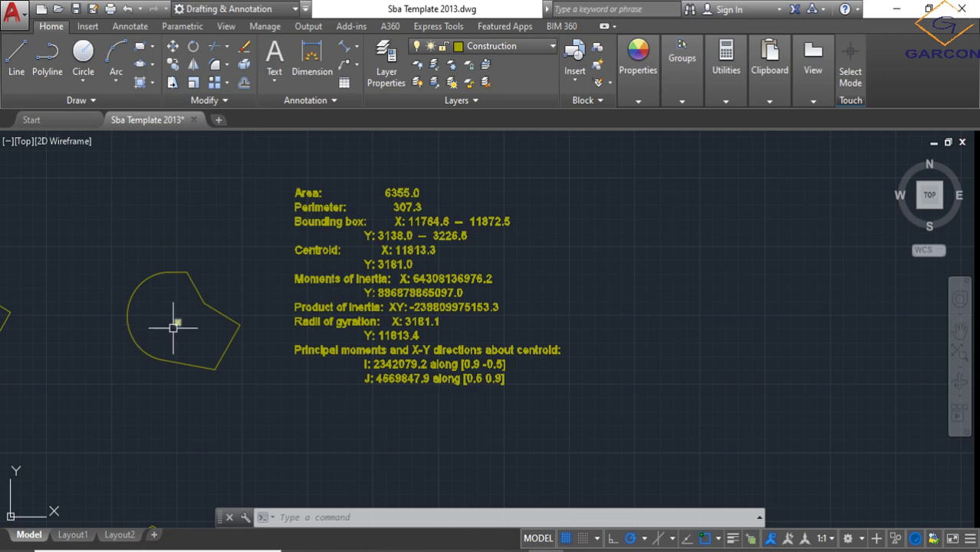
{"action": "scroll", "coordinate": [326, 322], "scroll_direction": "down", "scroll_amount": 2}
{"action": "scroll", "coordinate": [353, 288], "scroll_direction": "up", "scroll_amount": 5}
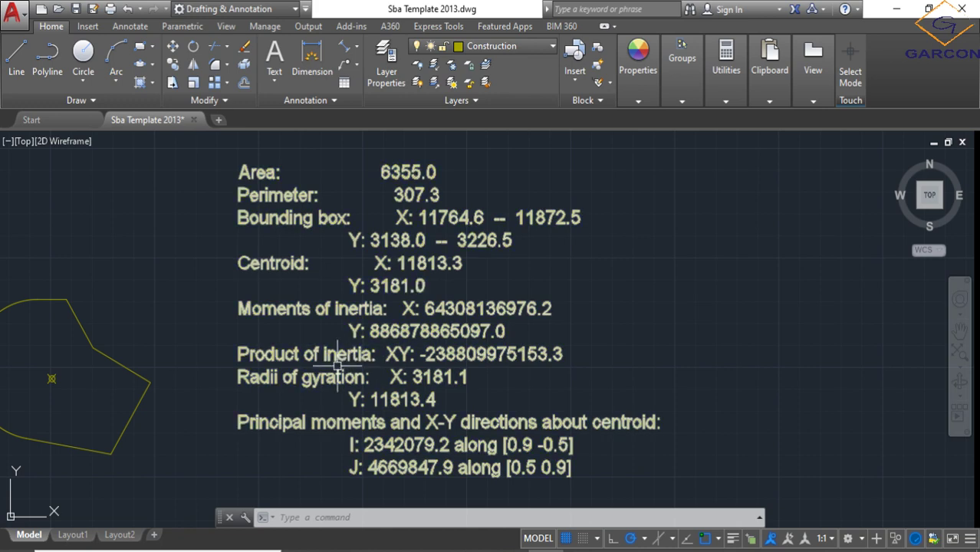
{"action": "middle_click_drag", "start_coordinate": [319, 416], "coordinate": [330, 368]}
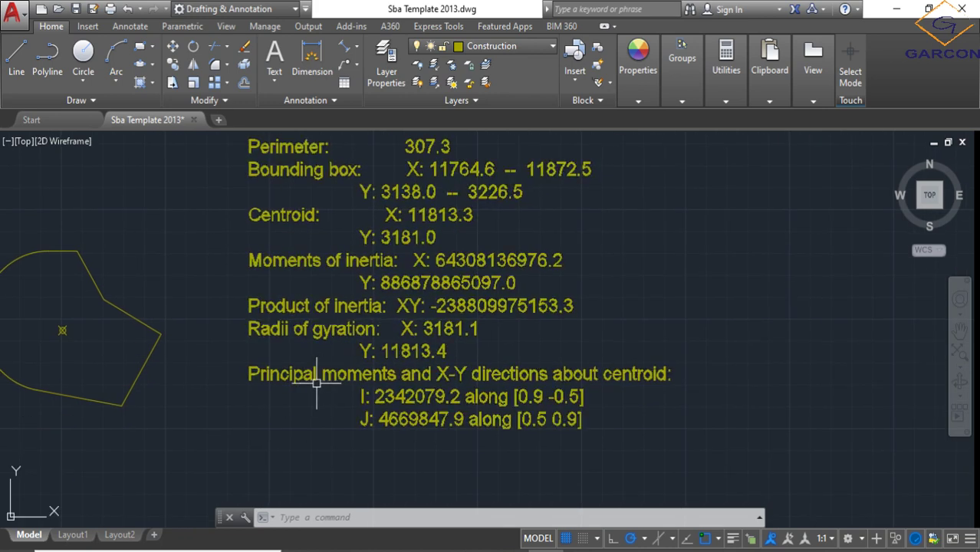
{"action": "scroll", "coordinate": [333, 381], "scroll_direction": "down", "scroll_amount": 4}
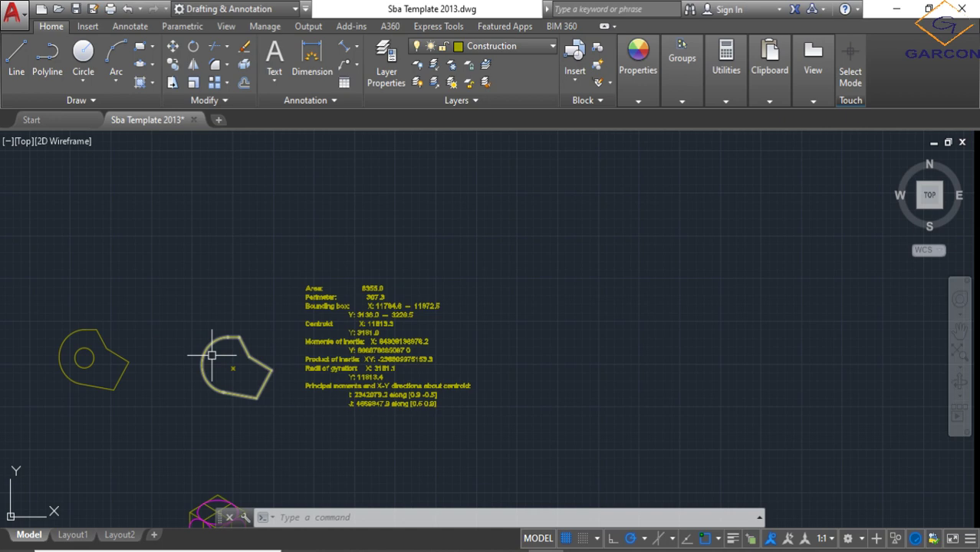
{"action": "mouse_move", "coordinate": [273, 358]}
{"action": "middle_mouse_down"}
{"action": "mouse_move", "coordinate": [262, 273]}
{"action": "mouse_move", "coordinate": [227, 326]}
{"action": "middle_mouse_up"}
{"action": "scroll", "coordinate": [197, 280], "scroll_direction": "up", "scroll_amount": 4}
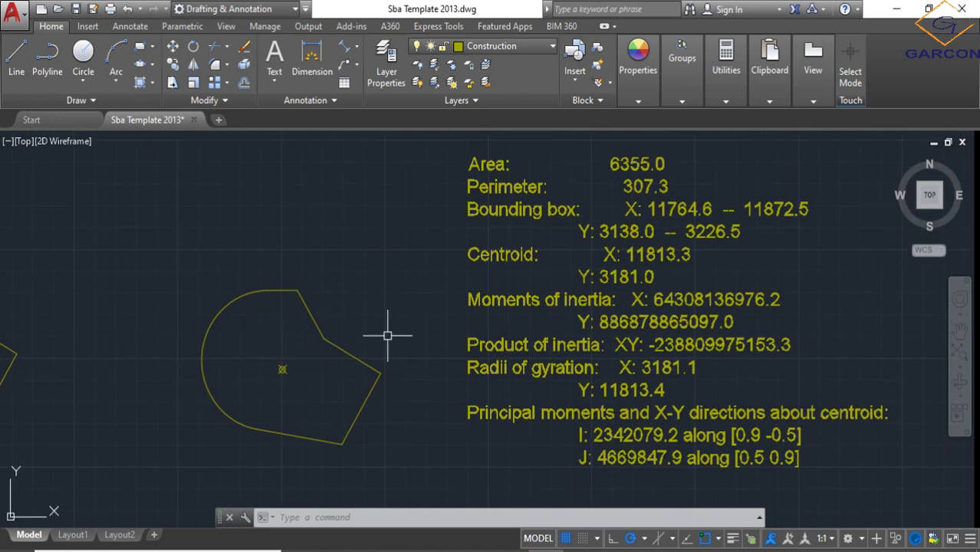
{"action": "middle_click_drag", "start_coordinate": [388, 335], "coordinate": [238, 338]}
{"action": "scroll", "coordinate": [282, 345], "scroll_direction": "down", "scroll_amount": 3}
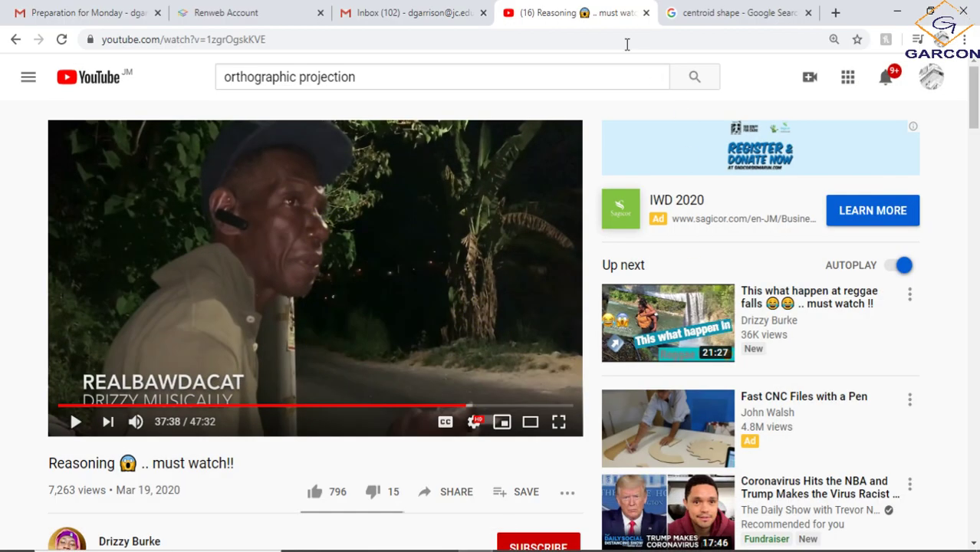
Copy Owlcation's compound-shape centroid diagram (150, 30, 120 mm) from the 'centroid shape' image results
{"action": "left_click", "coordinate": [736, 12]}
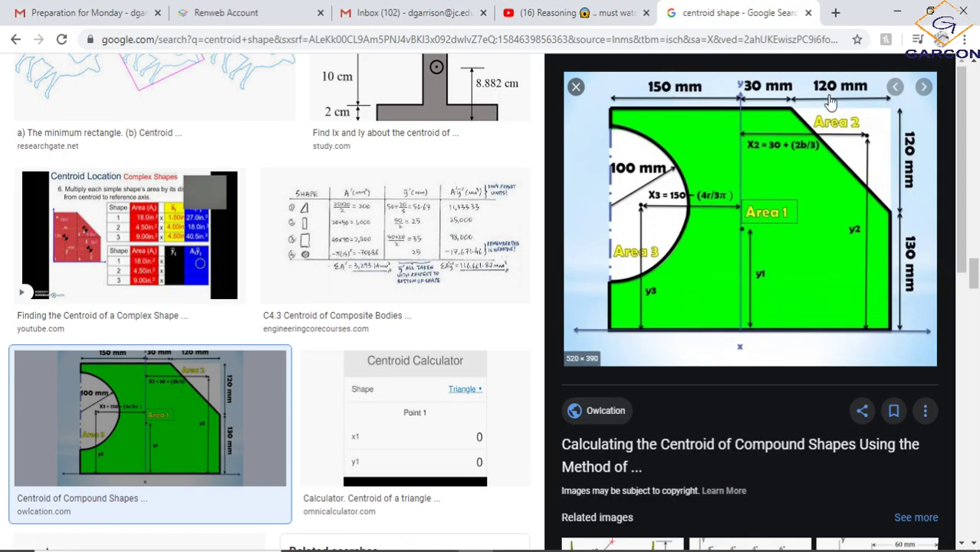
{"action": "right_click", "coordinate": [742, 234]}
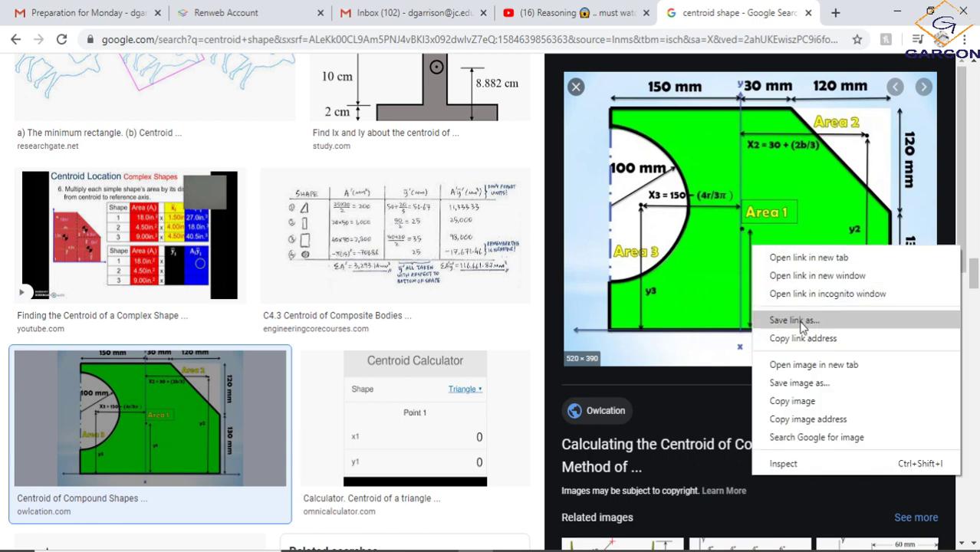
{"action": "left_click", "coordinate": [807, 404]}
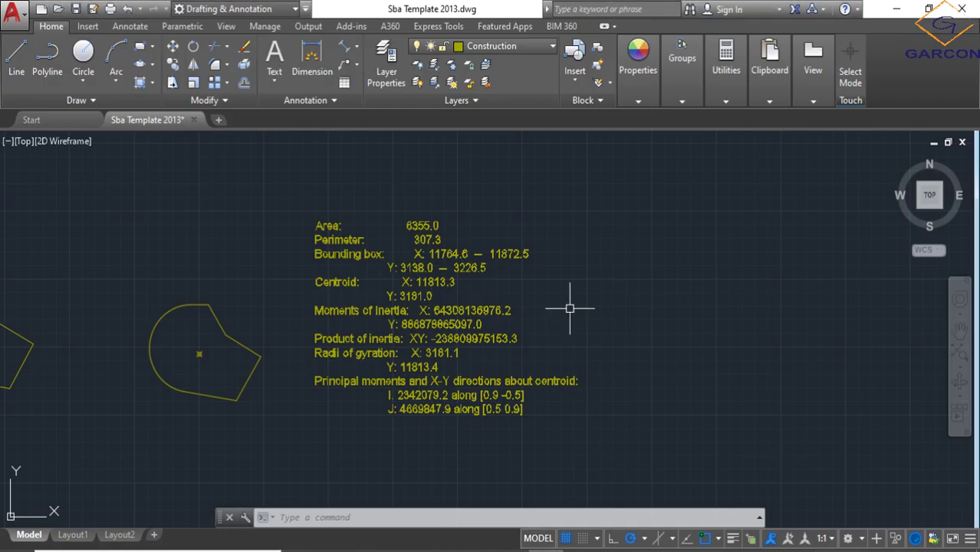
Paste the copied diagram into empty space right of the mass-properties text
{"action": "middle_click_drag", "start_coordinate": [569, 309], "coordinate": [312, 288]}
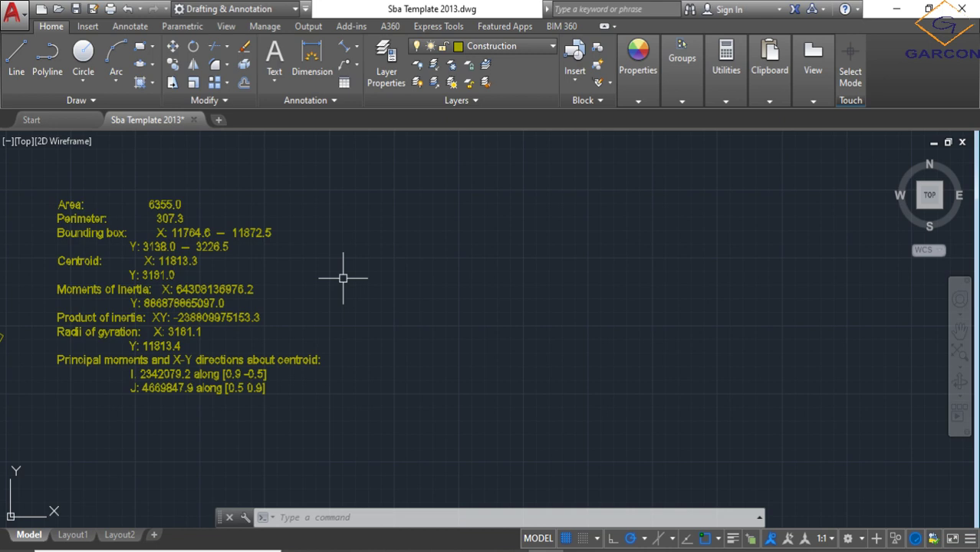
{"action": "key", "text": "ctrl+v"}
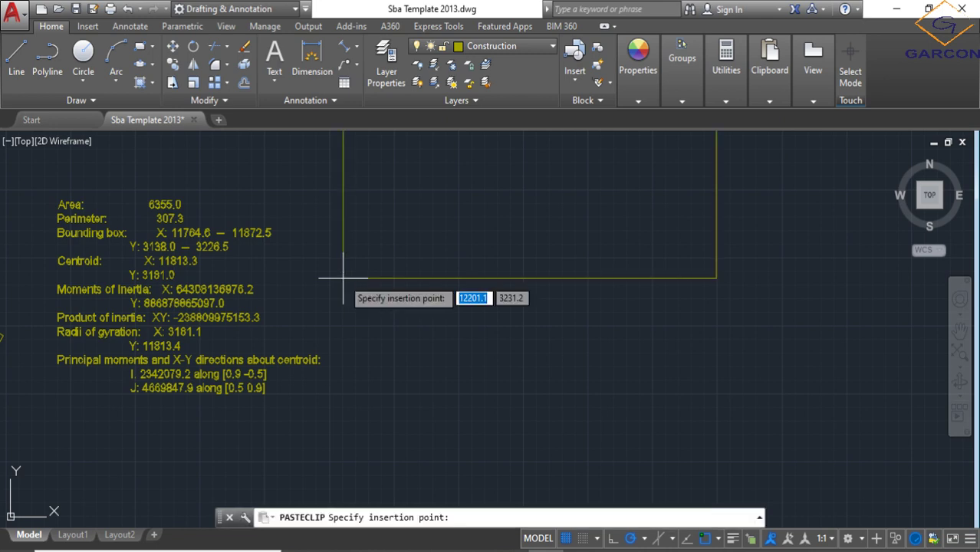
{"action": "scroll", "coordinate": [343, 280], "scroll_direction": "down", "scroll_amount": 2}
{"action": "left_click", "coordinate": [364, 341]}
{"action": "middle_click_drag", "start_coordinate": [466, 341], "coordinate": [400, 384]}
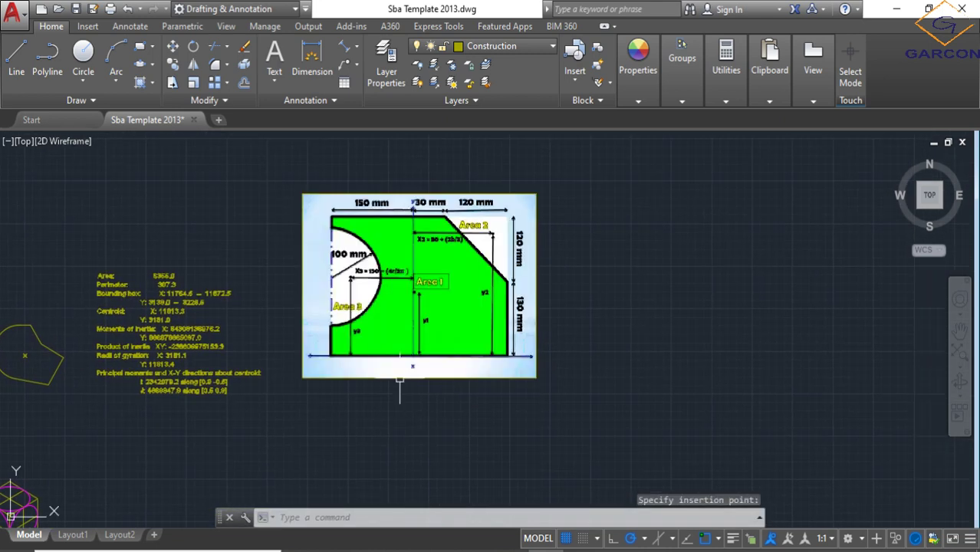
Window-select the pasted diagram, grab its corner grip, cancel, and recentre the view on it
{"action": "left_click", "coordinate": [420, 270]}
{"action": "left_click", "coordinate": [522, 185]}
{"action": "left_click", "coordinate": [535, 193]}
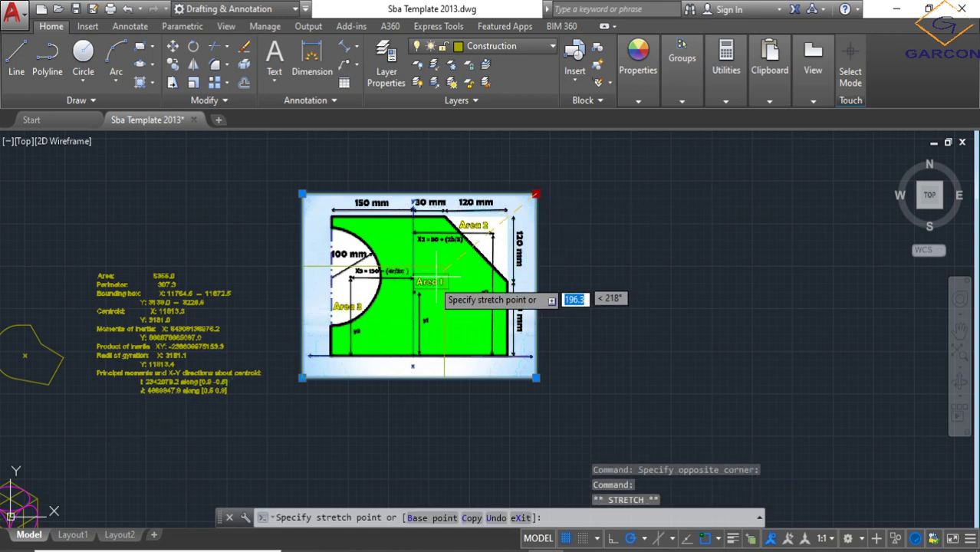
{"action": "scroll", "coordinate": [299, 368], "scroll_direction": "down", "scroll_amount": 3}
{"action": "scroll", "coordinate": [378, 331], "scroll_direction": "up", "scroll_amount": 4}
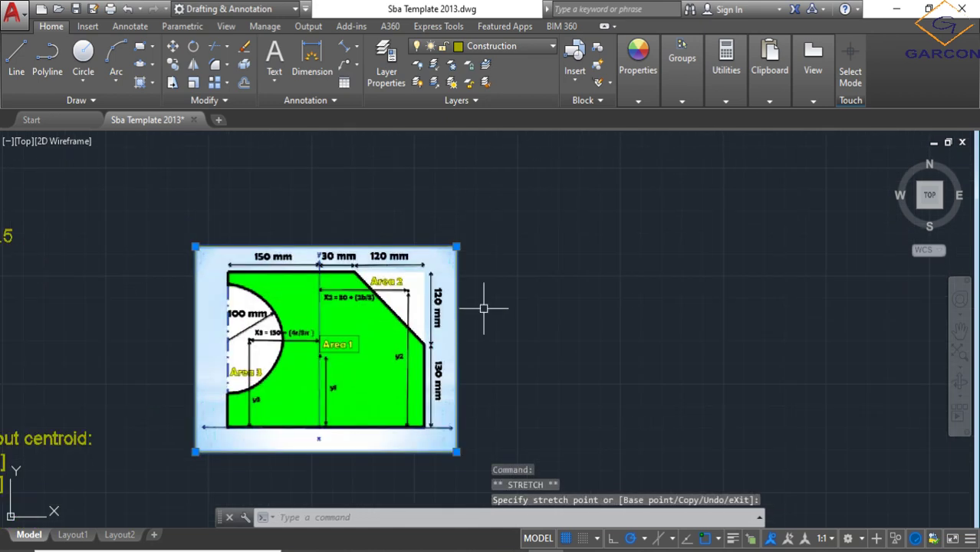
{"action": "key", "text": "Escape"}
{"action": "scroll", "coordinate": [272, 244], "scroll_direction": "up", "scroll_amount": 2}
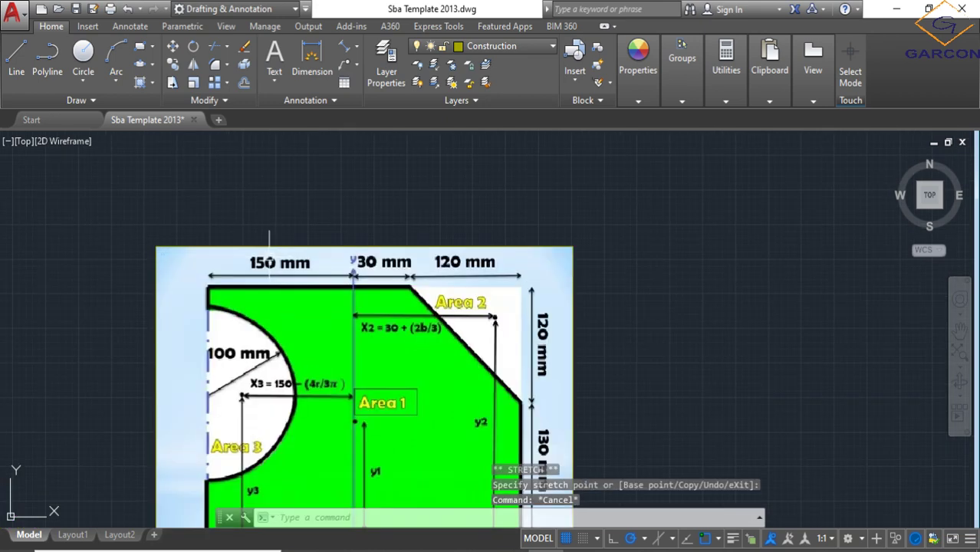
{"action": "scroll", "coordinate": [271, 244], "scroll_direction": "down", "scroll_amount": 2}
{"action": "scroll", "coordinate": [272, 244], "scroll_direction": "up", "scroll_amount": 4}
{"action": "scroll", "coordinate": [272, 247], "scroll_direction": "down", "scroll_amount": 4}
{"action": "middle_click_drag", "start_coordinate": [282, 358], "coordinate": [271, 336]}
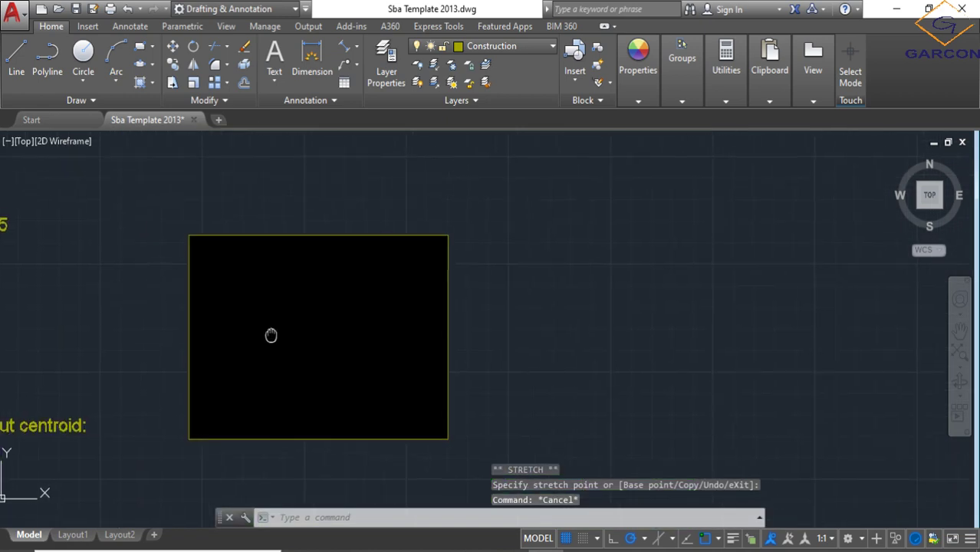
Draw a 180 × 250 rectangle with LINE to the right of the diagram
{"action": "left_click", "coordinate": [17, 54]}
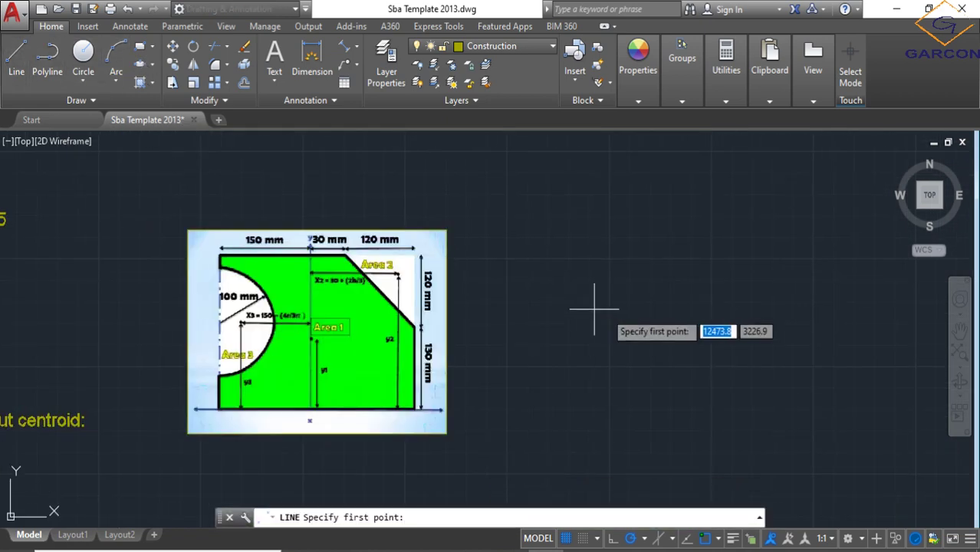
{"action": "middle_click_drag", "start_coordinate": [586, 311], "coordinate": [571, 265]}
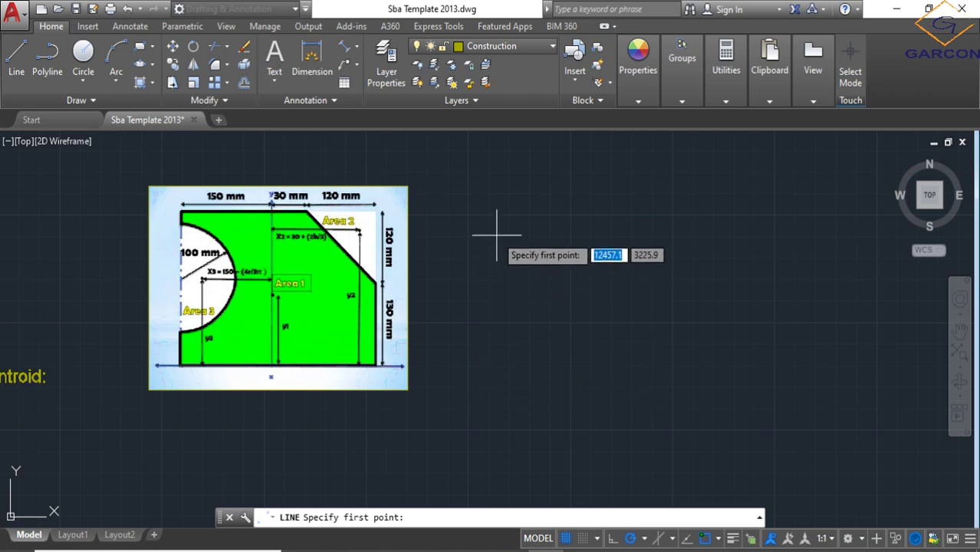
{"action": "left_click", "coordinate": [487, 196]}
{"action": "middle_click_drag", "start_coordinate": [635, 201], "coordinate": [591, 262]}
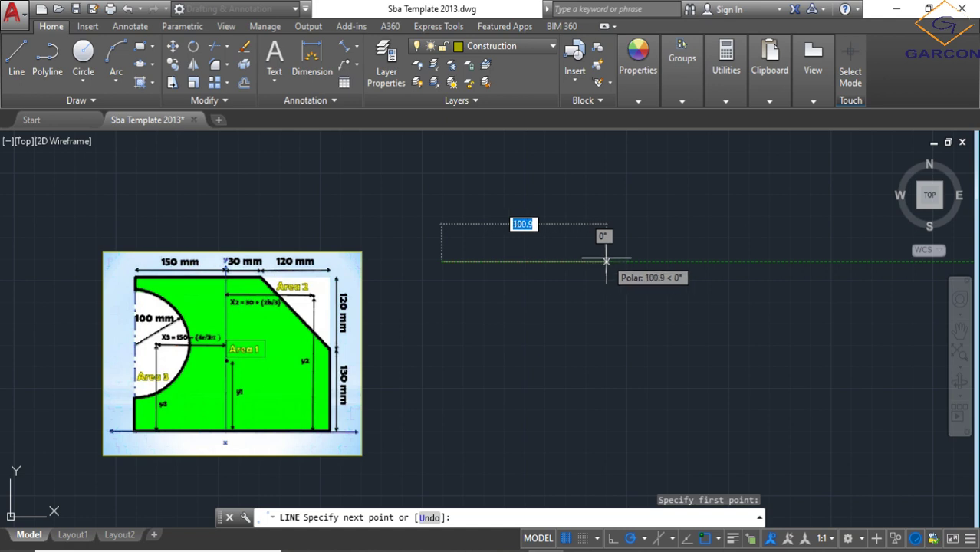
{"action": "type", "text": "180"}
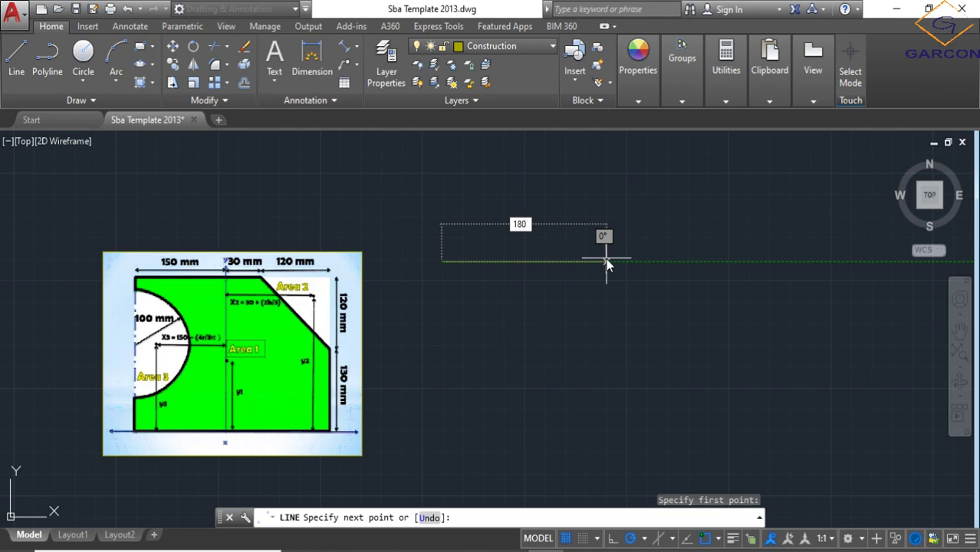
{"action": "key", "text": "Return"}
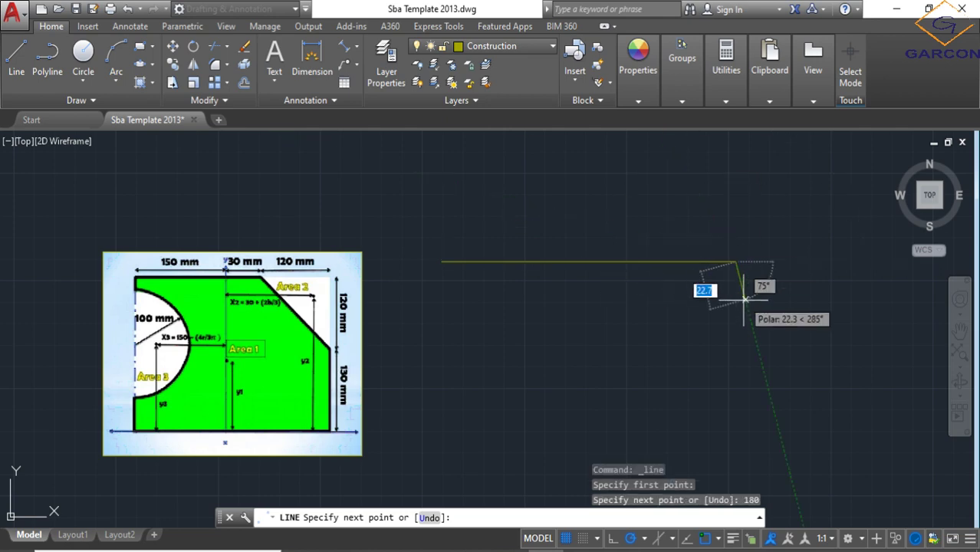
{"action": "middle_click_drag", "start_coordinate": [744, 299], "coordinate": [603, 249]}
{"action": "scroll", "coordinate": [613, 269], "scroll_direction": "down", "scroll_amount": 2}
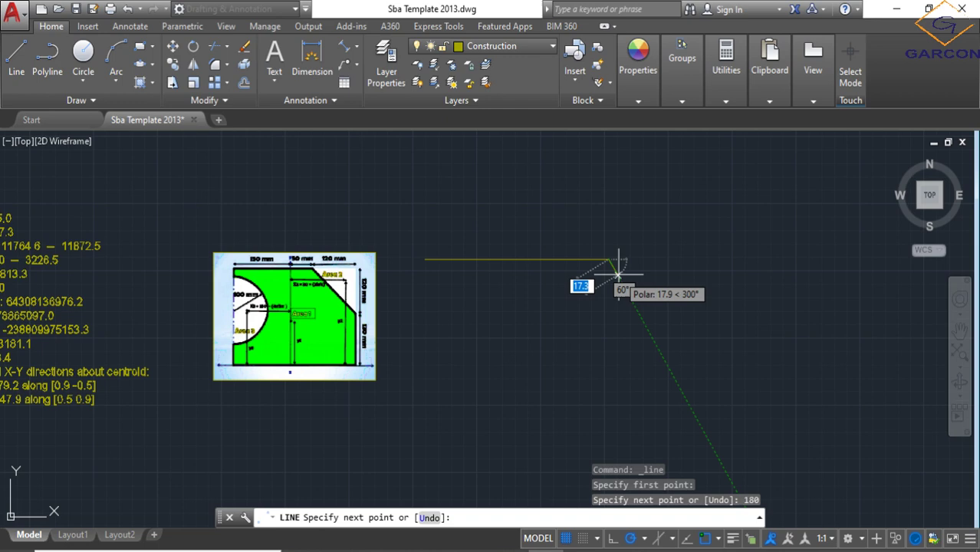
{"action": "scroll", "coordinate": [618, 274], "scroll_direction": "up", "scroll_amount": 2}
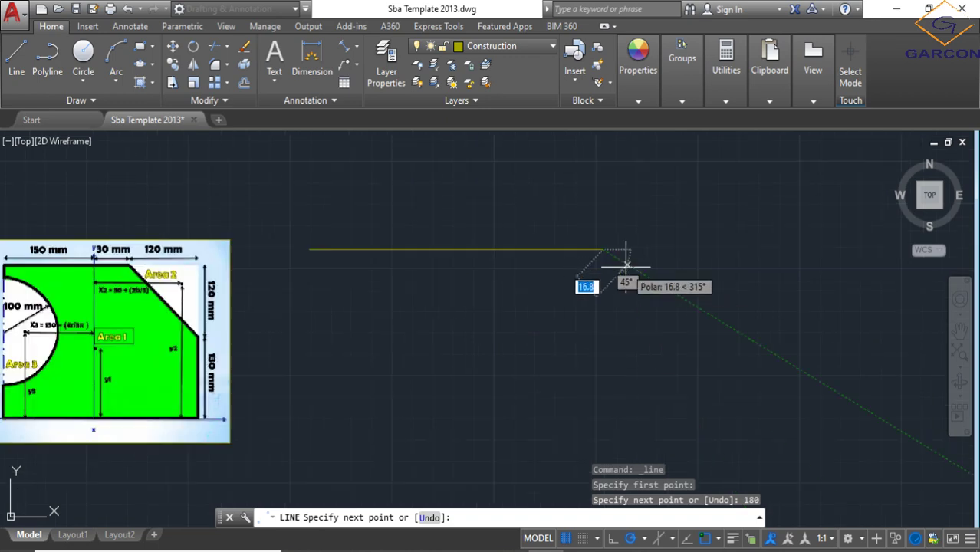
{"action": "middle_click_drag", "start_coordinate": [601, 459], "coordinate": [602, 390]}
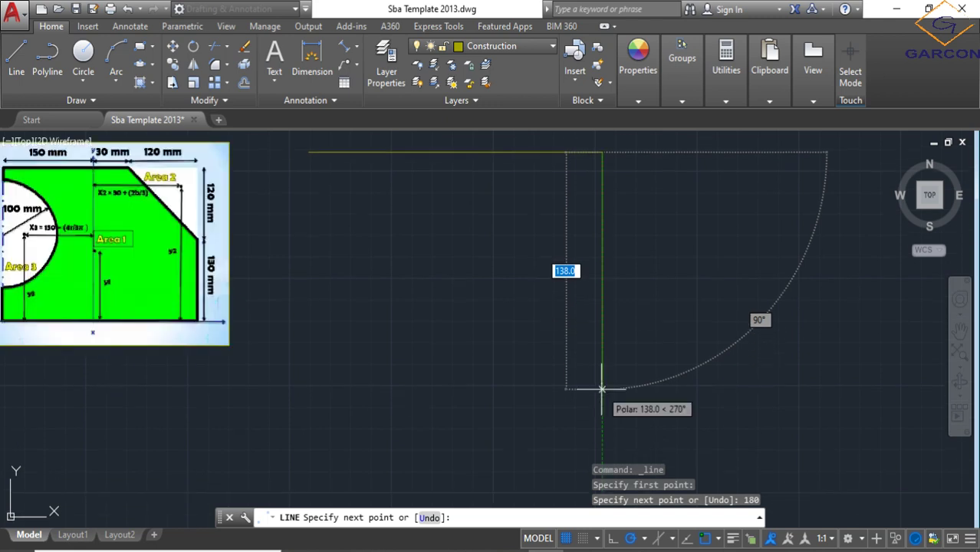
{"action": "type", "text": "130"}
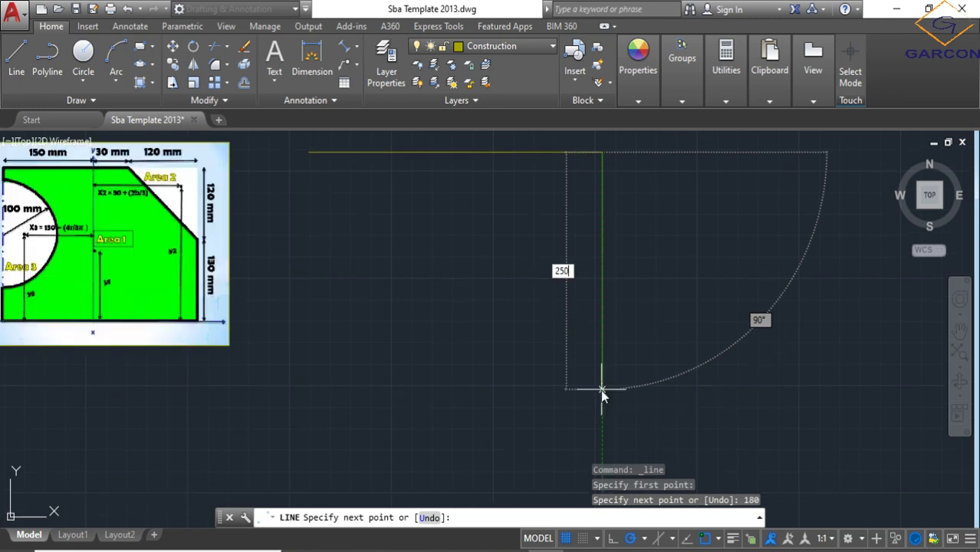
{"action": "key", "text": "Return"}
{"action": "key", "text": "Return"}
{"action": "scroll", "coordinate": [602, 390], "scroll_direction": "down", "scroll_amount": 3}
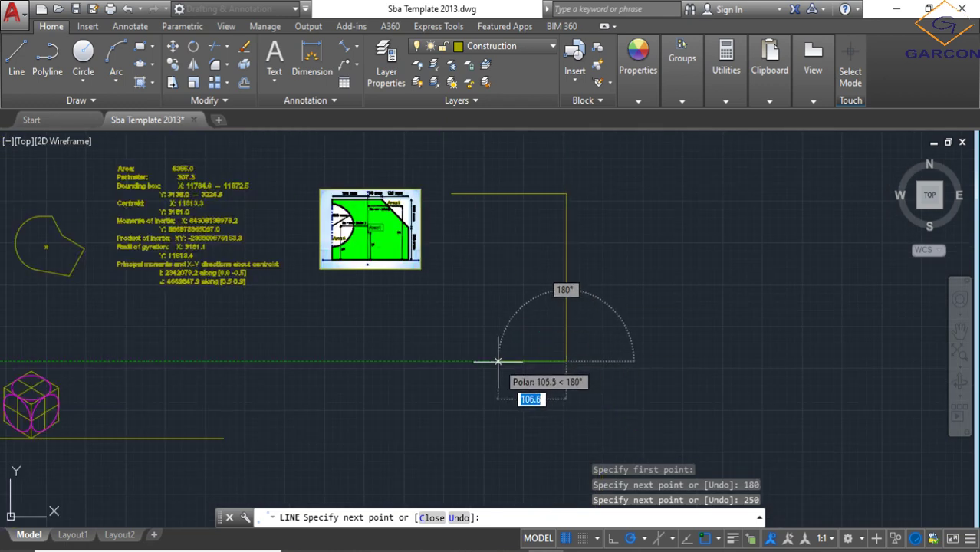
{"action": "middle_click_drag", "start_coordinate": [496, 363], "coordinate": [491, 366]}
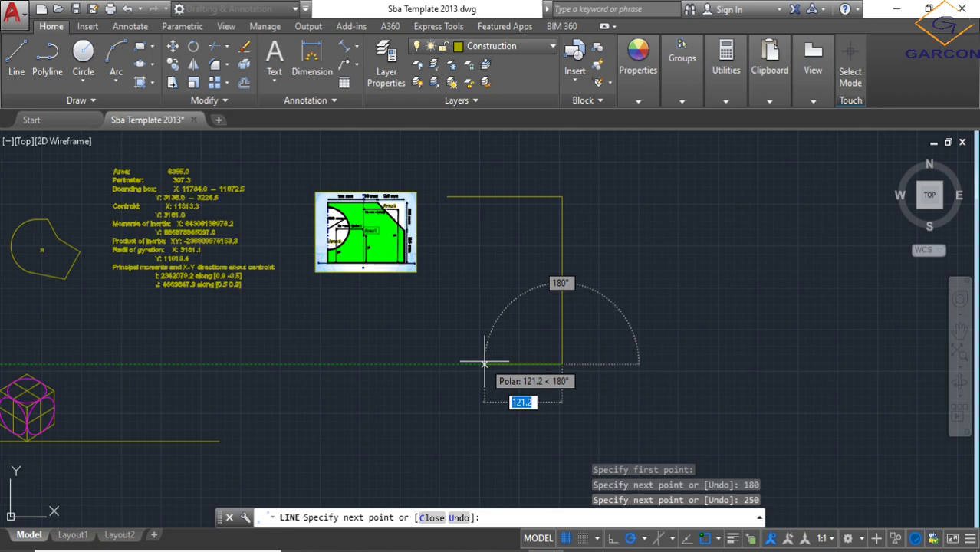
{"action": "scroll", "coordinate": [483, 364], "scroll_direction": "up", "scroll_amount": 2}
{"action": "scroll", "coordinate": [484, 362], "scroll_direction": "down", "scroll_amount": 2}
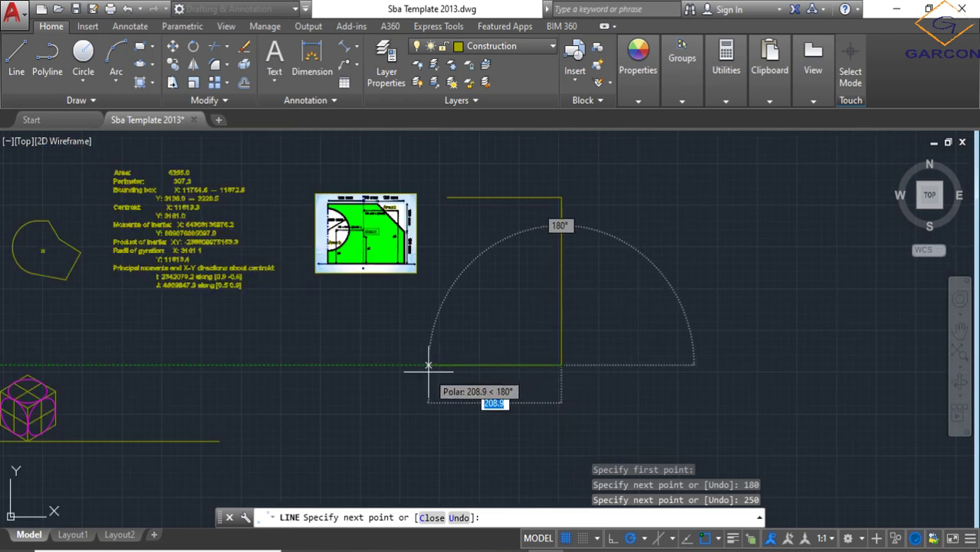
{"action": "type", "text": "1"}
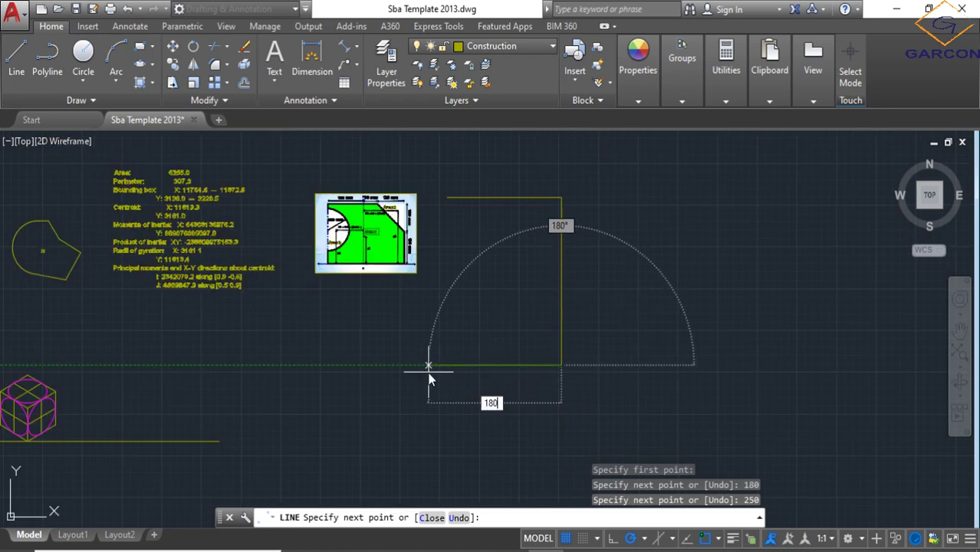
{"action": "type", "text": "80"}
{"action": "key", "text": "Return"}
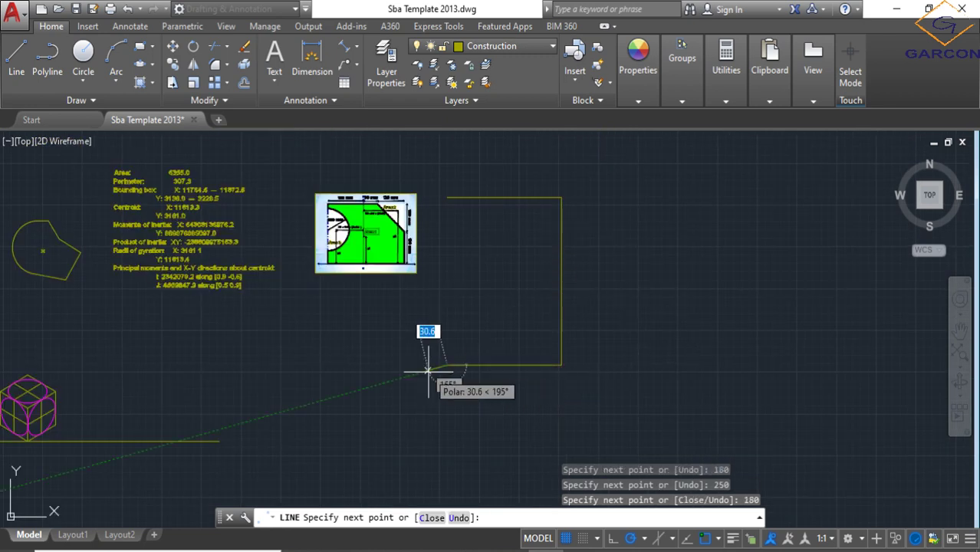
{"action": "left_click", "coordinate": [447, 198]}
{"action": "key", "text": "Return"}
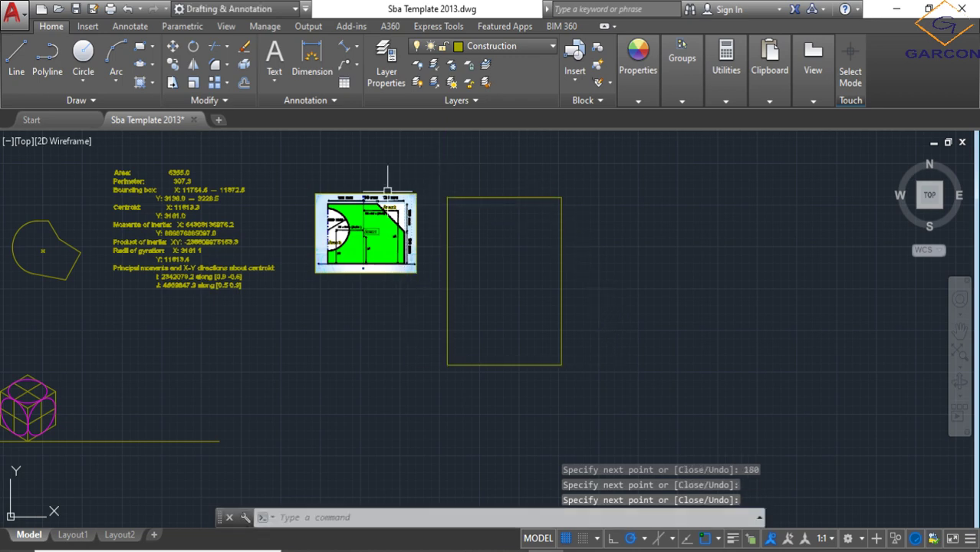
{"action": "scroll", "coordinate": [384, 186], "scroll_direction": "up", "scroll_amount": 4}
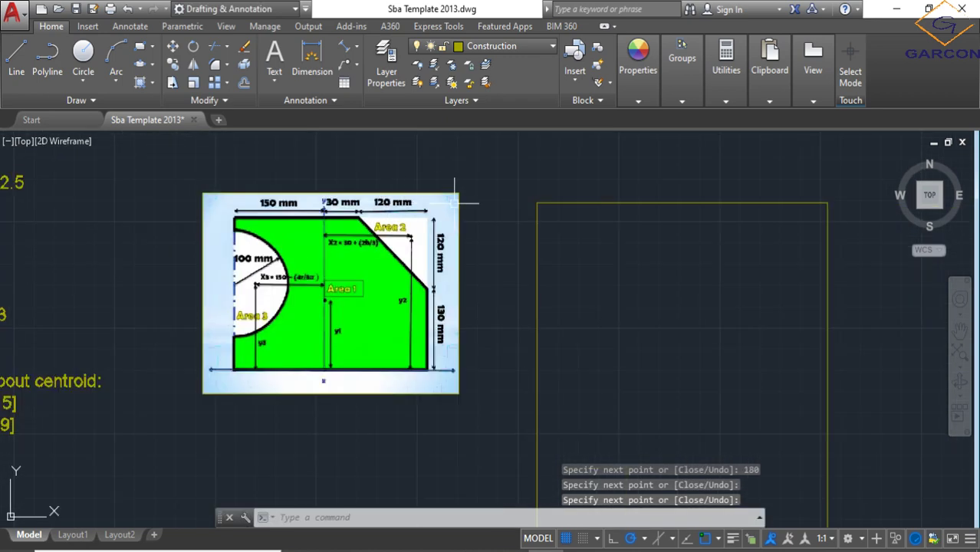
{"action": "scroll", "coordinate": [457, 204], "scroll_direction": "down", "scroll_amount": 2}
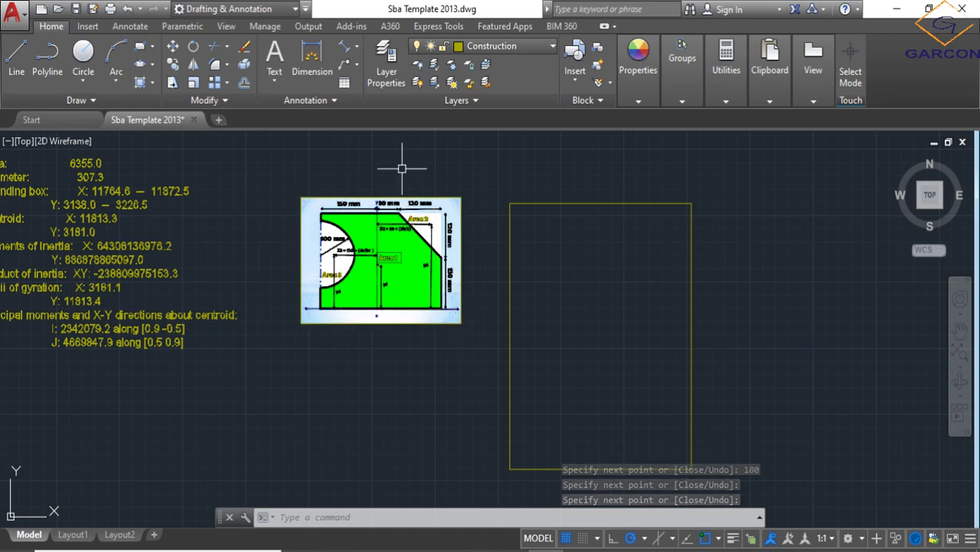
Add a 120-wide, 130-high extension from the bottom-right corner, sloping to the top-right corner; select the inner divider
{"action": "left_click", "coordinate": [16, 55]}
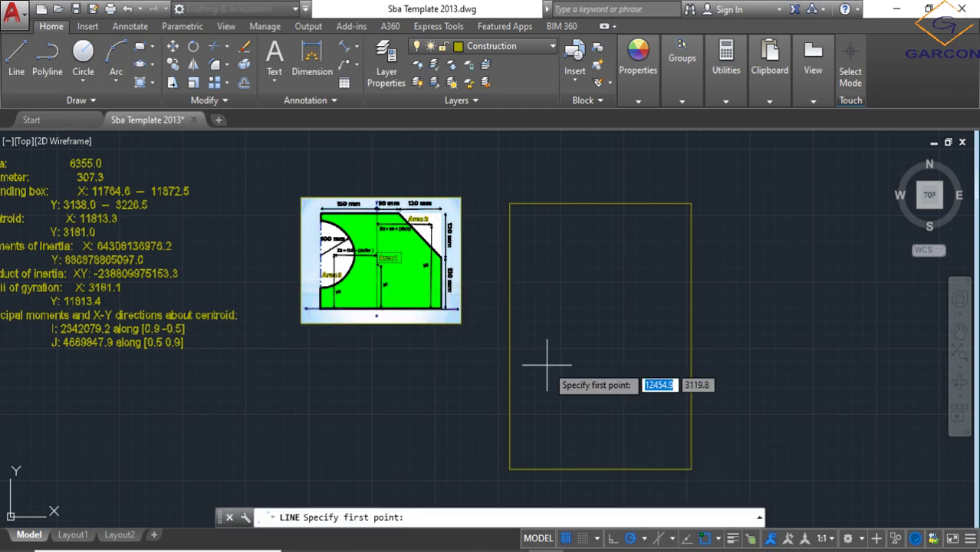
{"action": "middle_click_drag", "start_coordinate": [690, 419], "coordinate": [631, 375]}
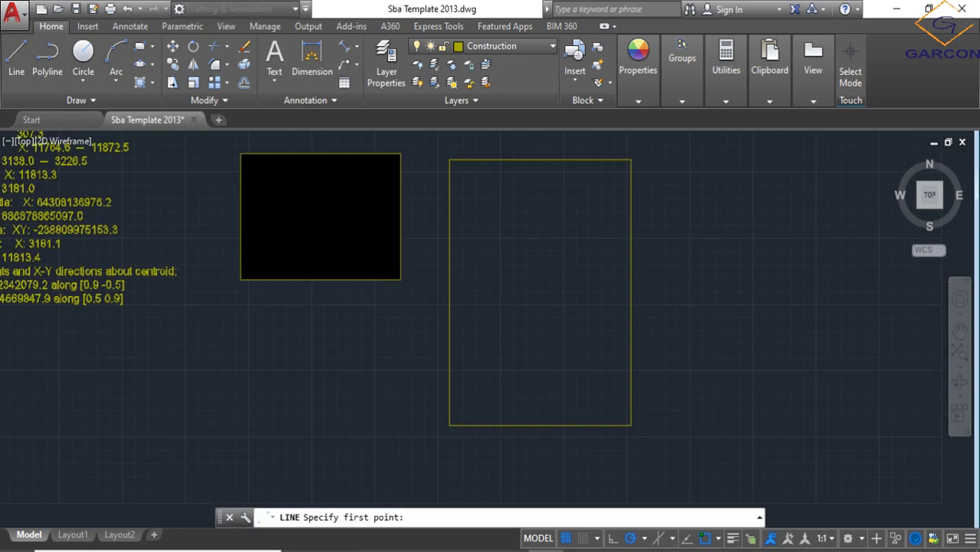
{"action": "scroll", "coordinate": [625, 421], "scroll_direction": "up", "scroll_amount": 2}
{"action": "left_click", "coordinate": [635, 427]}
{"action": "scroll", "coordinate": [675, 422], "scroll_direction": "down", "scroll_amount": 2}
{"action": "middle_click_drag", "start_coordinate": [763, 440], "coordinate": [598, 451]}
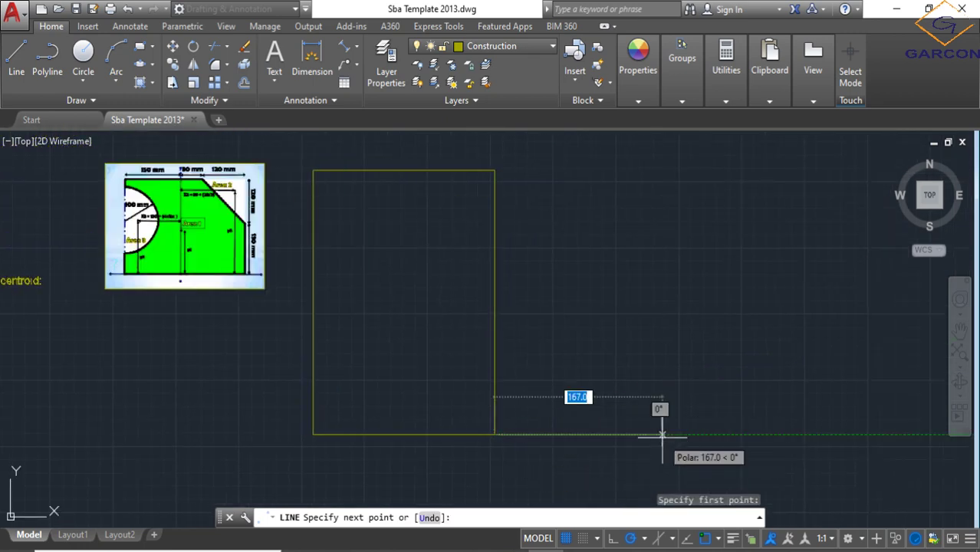
{"action": "type", "text": "1"}
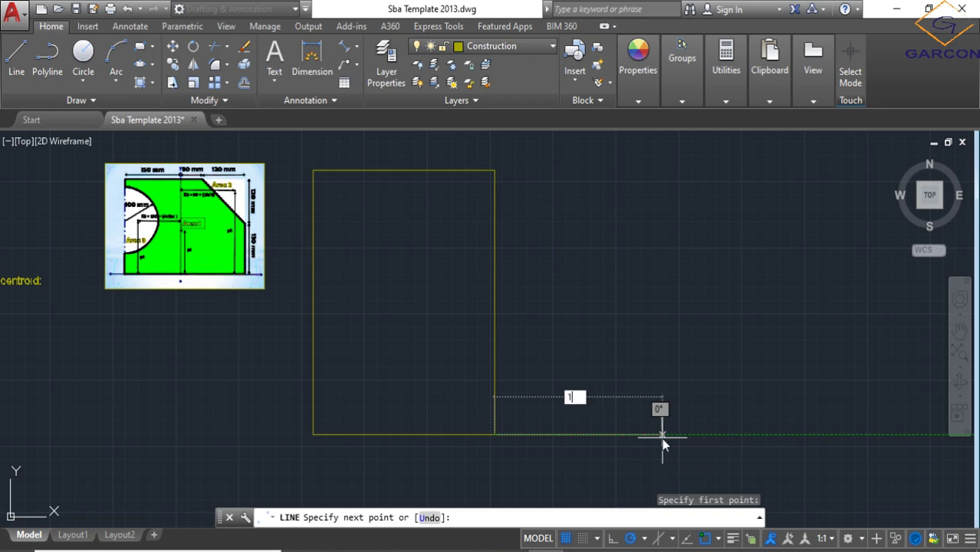
{"action": "type", "text": "20"}
{"action": "key", "text": "Return"}
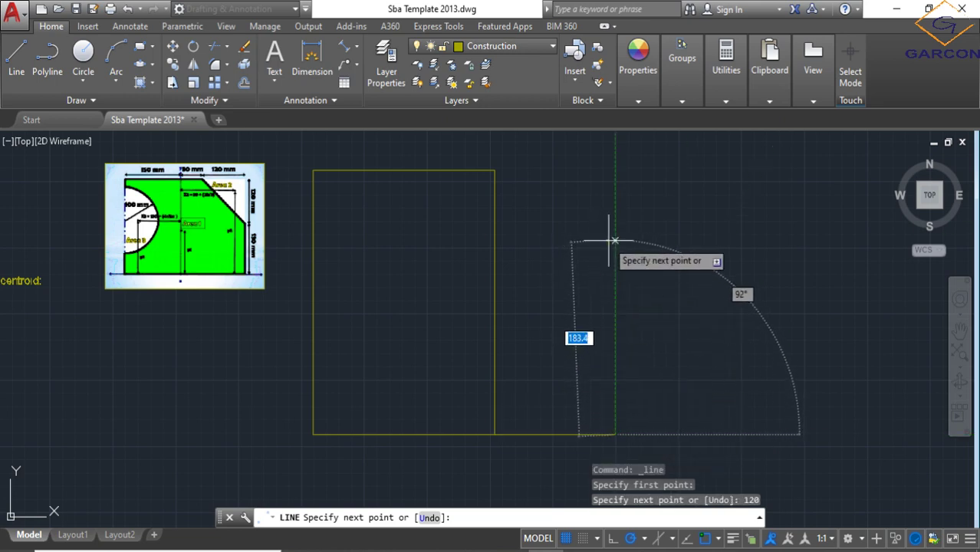
{"action": "scroll", "coordinate": [262, 179], "scroll_direction": "up", "scroll_amount": 3}
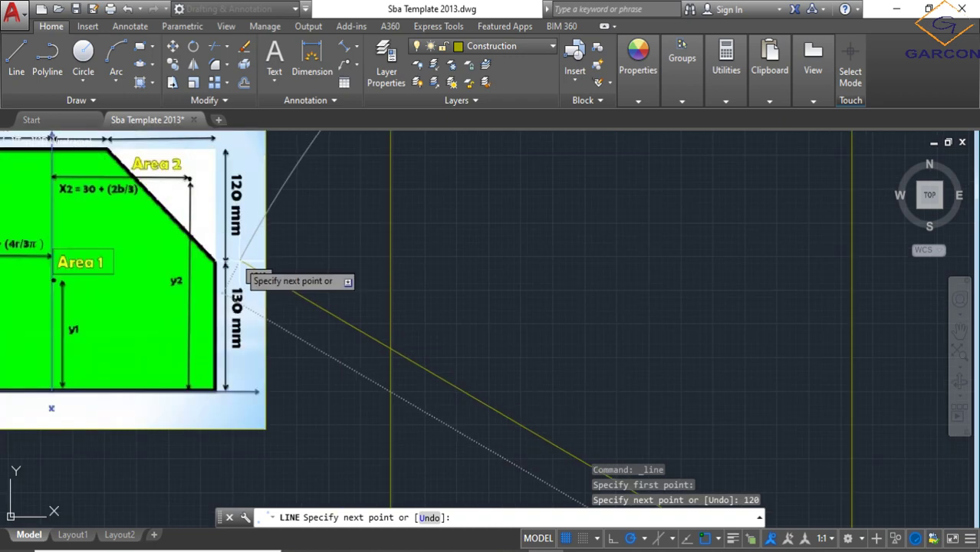
{"action": "scroll", "coordinate": [565, 299], "scroll_direction": "down", "scroll_amount": 4}
{"action": "scroll", "coordinate": [699, 310], "scroll_direction": "up", "scroll_amount": 1}
{"action": "middle_click_drag", "start_coordinate": [844, 276], "coordinate": [685, 240]}
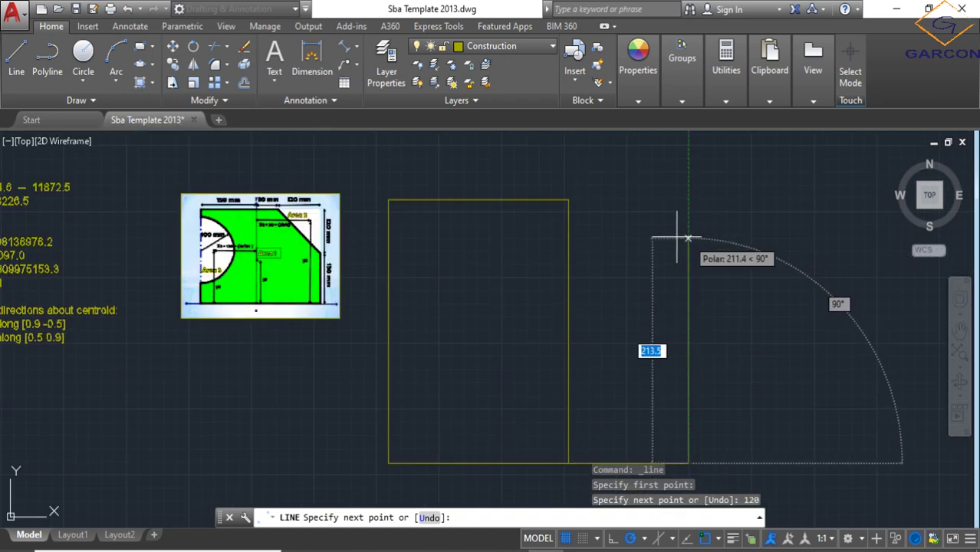
{"action": "type", "text": "130"}
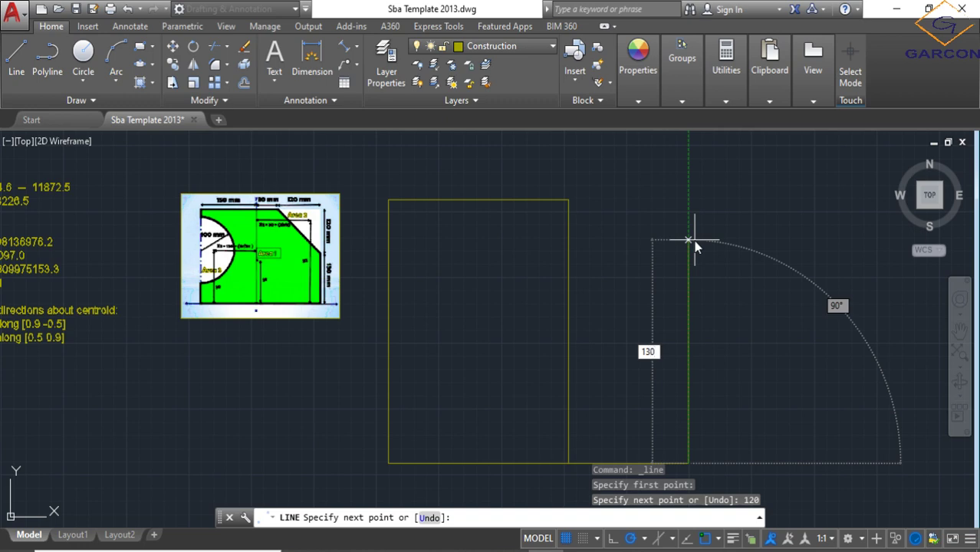
{"action": "key", "text": "Return"}
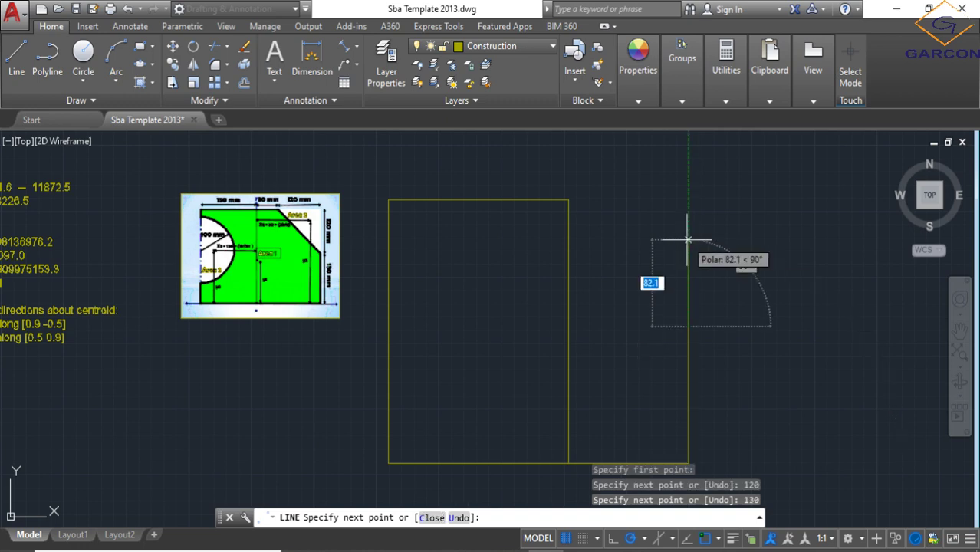
{"action": "scroll", "coordinate": [571, 201], "scroll_direction": "up", "scroll_amount": 3}
{"action": "left_click", "coordinate": [569, 201]}
{"action": "scroll", "coordinate": [582, 223], "scroll_direction": "down", "scroll_amount": 6}
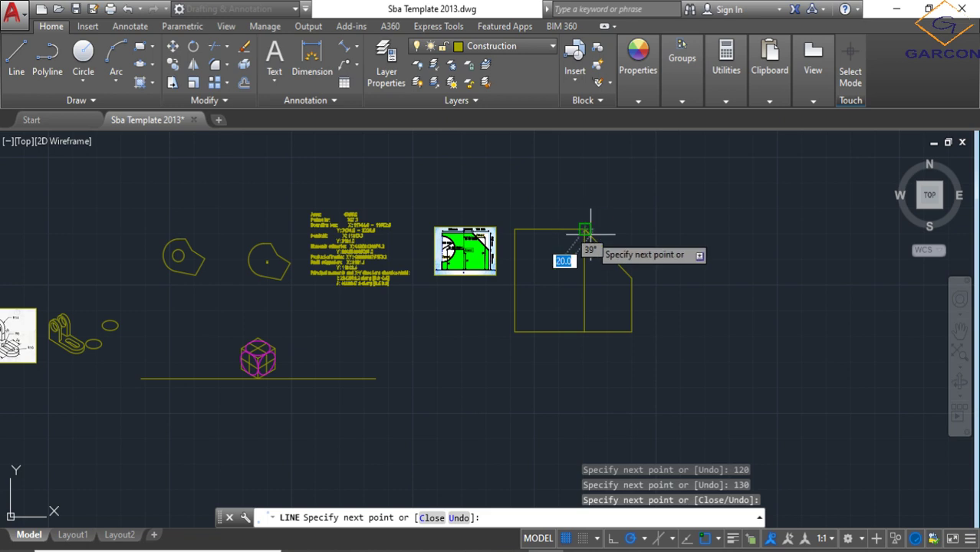
{"action": "key", "text": "Escape"}
{"action": "scroll", "coordinate": [587, 251], "scroll_direction": "up", "scroll_amount": 2}
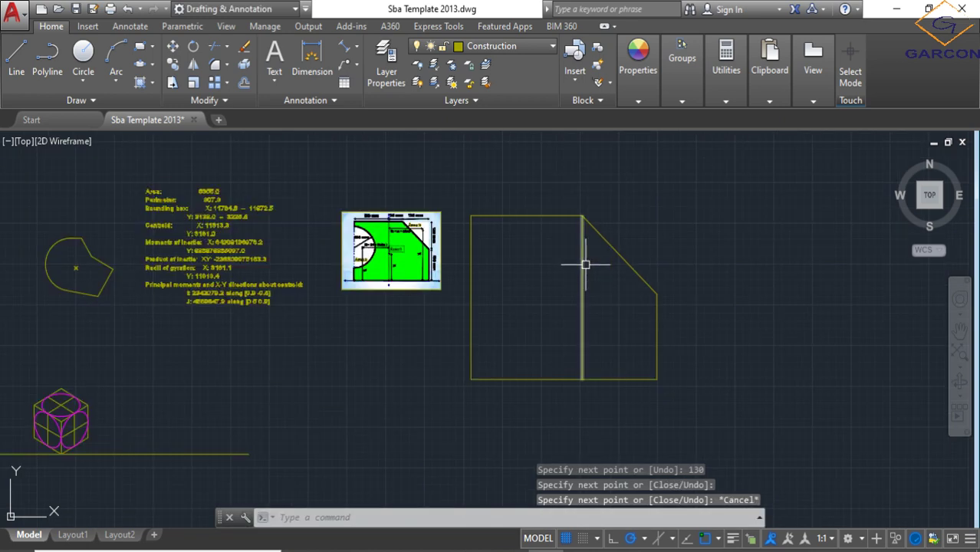
{"action": "left_click", "coordinate": [584, 306]}
Delete the inner dividing line and bring the reference diagram's Area 2 dimensions into view
{"action": "key", "text": "Delete"}
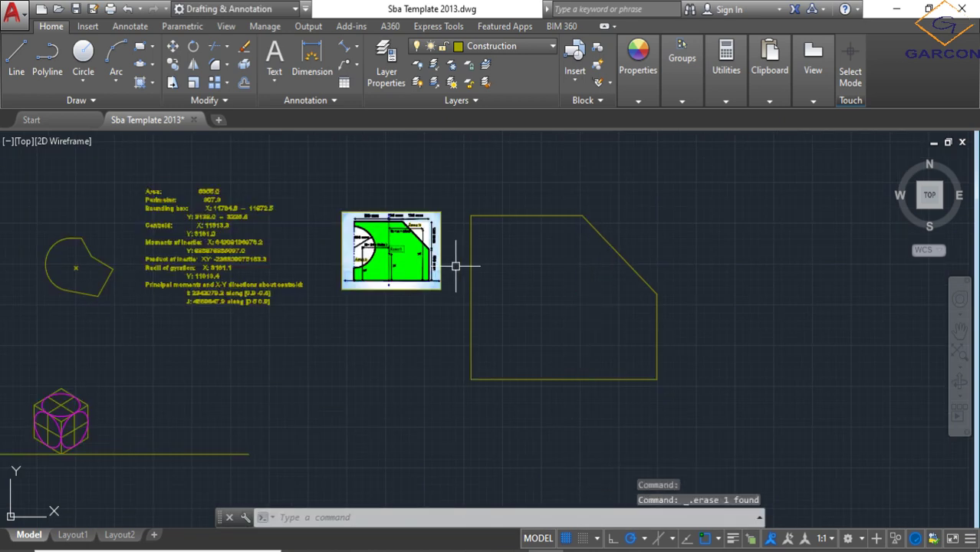
{"action": "scroll", "coordinate": [380, 245], "scroll_direction": "up", "scroll_amount": 5}
{"action": "scroll", "coordinate": [226, 234], "scroll_direction": "up", "scroll_amount": 2}
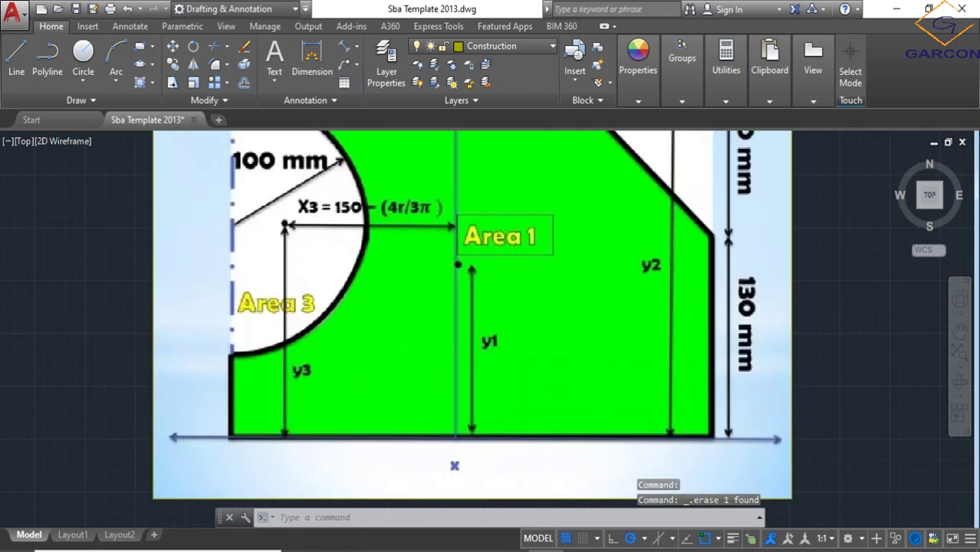
{"action": "scroll", "coordinate": [253, 276], "scroll_direction": "down", "scroll_amount": 4}
{"action": "scroll", "coordinate": [265, 292], "scroll_direction": "up", "scroll_amount": 2}
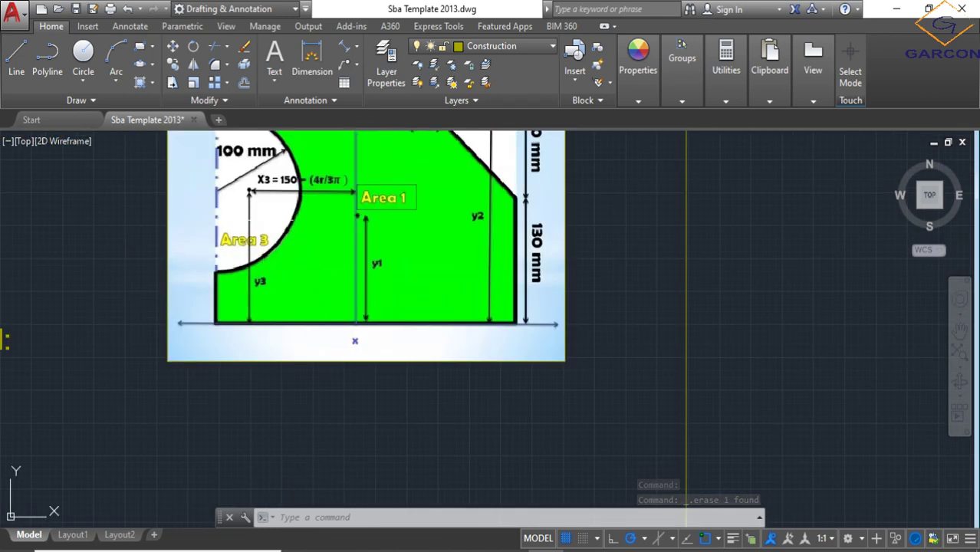
{"action": "middle_click_drag", "start_coordinate": [368, 253], "coordinate": [383, 310]}
{"action": "middle_click_drag", "start_coordinate": [368, 398], "coordinate": [376, 415]}
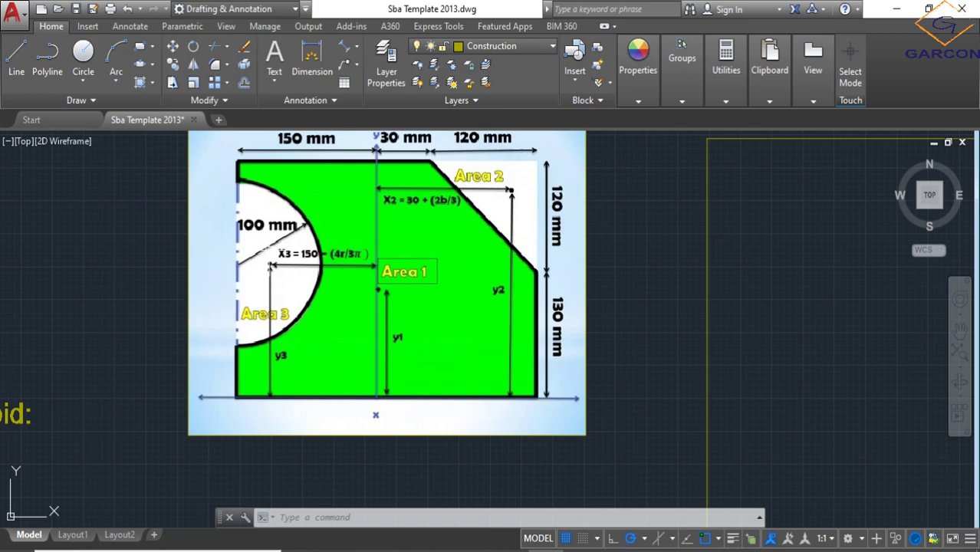
{"action": "scroll", "coordinate": [297, 276], "scroll_direction": "up", "scroll_amount": 2}
{"action": "scroll", "coordinate": [353, 261], "scroll_direction": "down", "scroll_amount": 2}
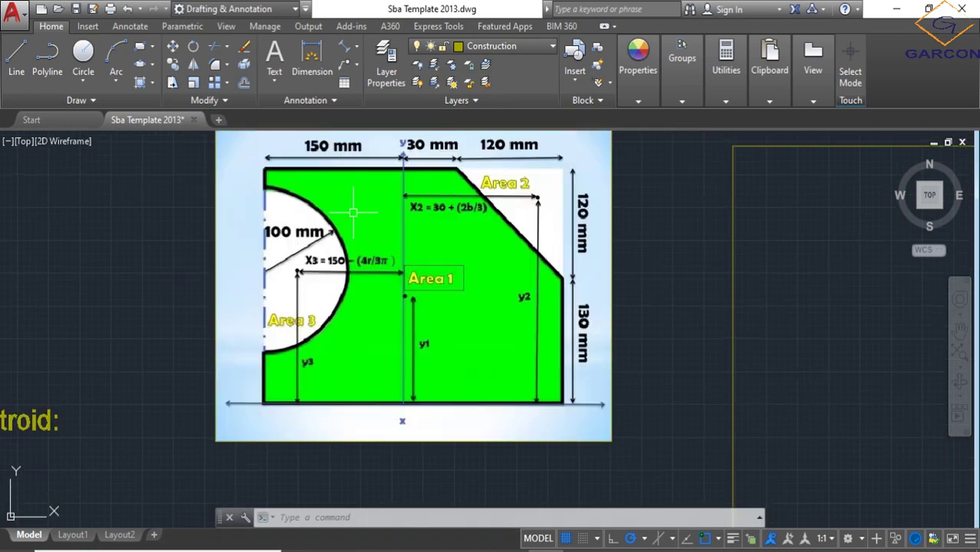
{"action": "scroll", "coordinate": [353, 199], "scroll_direction": "down", "scroll_amount": 2}
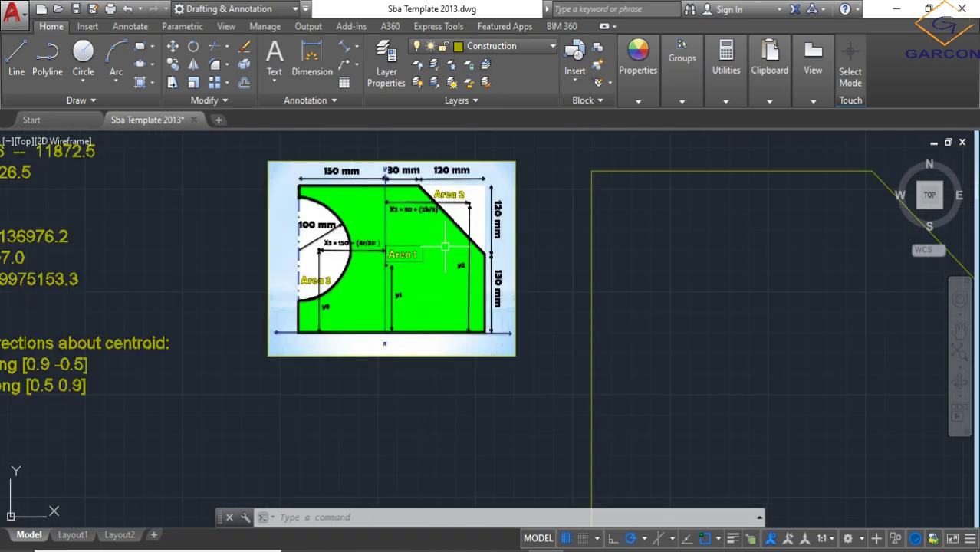
{"action": "scroll", "coordinate": [445, 247], "scroll_direction": "up", "scroll_amount": 2}
{"action": "scroll", "coordinate": [453, 250], "scroll_direction": "down", "scroll_amount": 2}
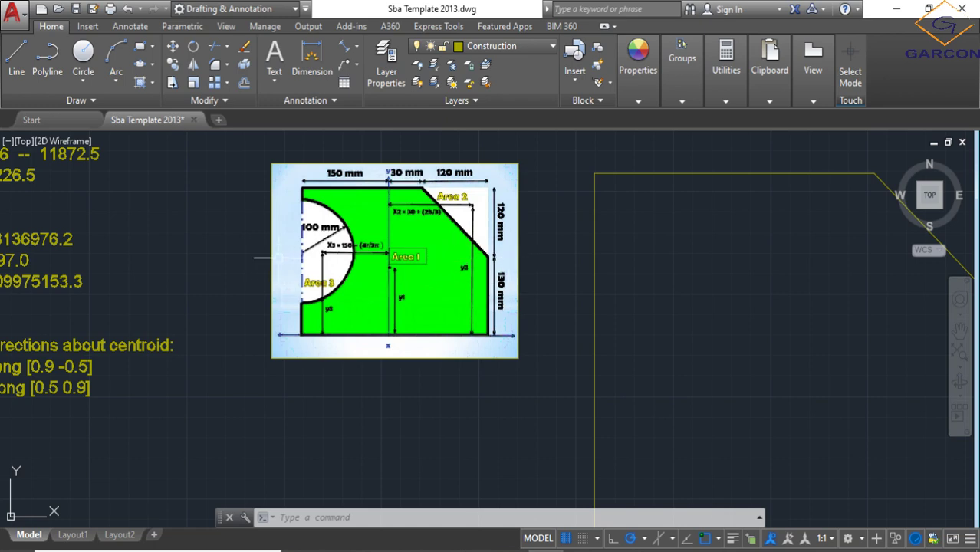
{"action": "scroll", "coordinate": [279, 258], "scroll_direction": "down", "scroll_amount": 5}
Draw a horizontal line from the chamfer's lower corner to the outline's left edge
{"action": "key", "text": "l"}
{"action": "key", "text": "Return"}
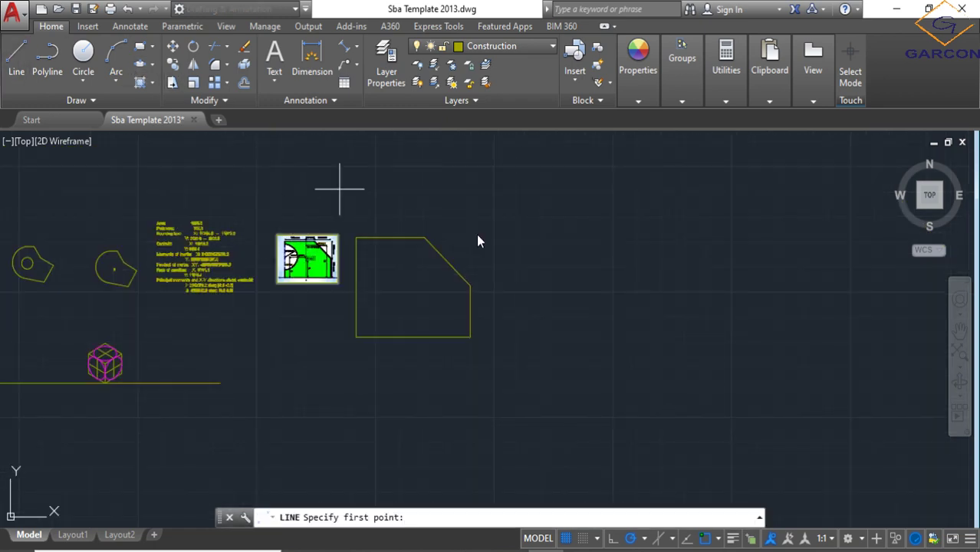
{"action": "left_click", "coordinate": [470, 286]}
{"action": "middle_click_drag", "start_coordinate": [296, 285], "coordinate": [343, 300]}
{"action": "scroll", "coordinate": [346, 298], "scroll_direction": "up", "scroll_amount": 4}
{"action": "scroll", "coordinate": [410, 270], "scroll_direction": "up", "scroll_amount": 6}
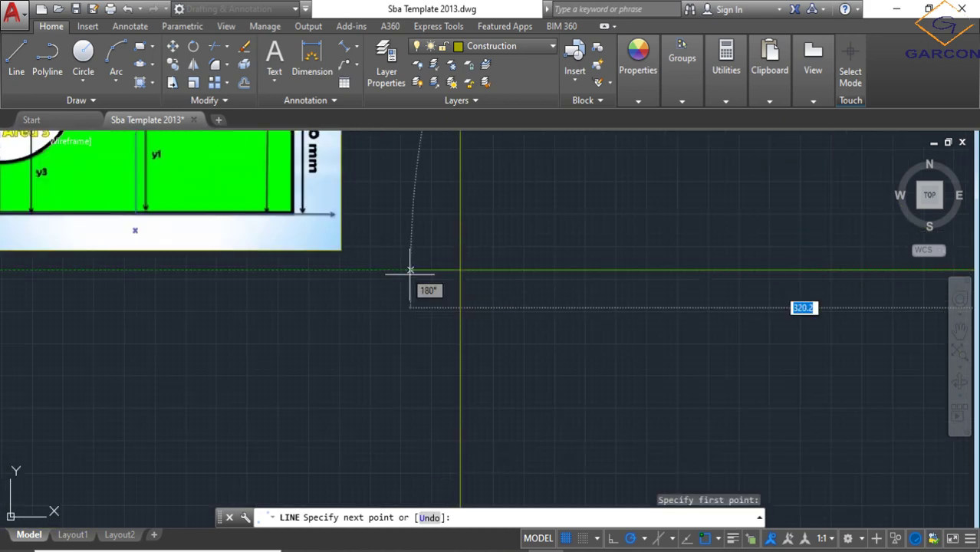
{"action": "left_click", "coordinate": [401, 270]}
{"action": "key", "text": "Return"}
{"action": "scroll", "coordinate": [404, 274], "scroll_direction": "down", "scroll_amount": 4}
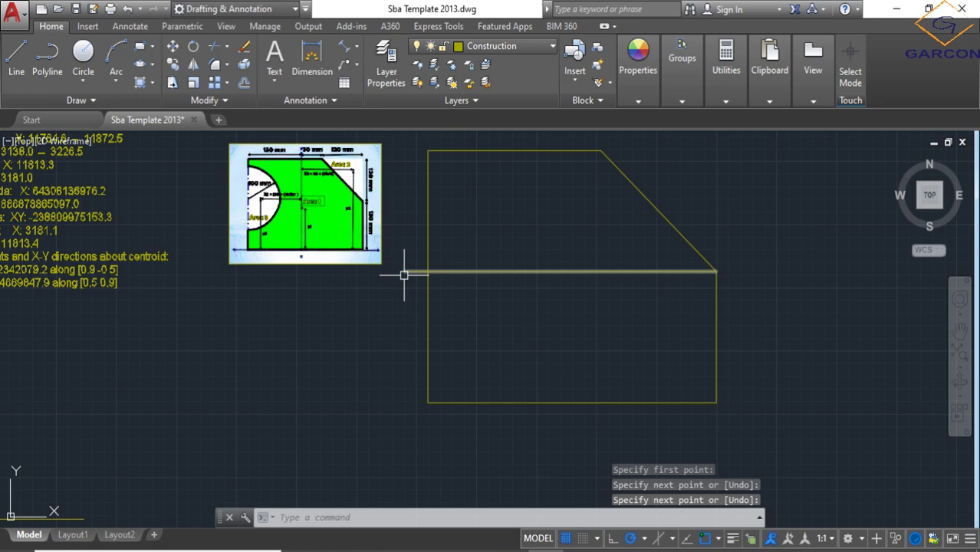
{"action": "scroll", "coordinate": [246, 182], "scroll_direction": "up", "scroll_amount": 4}
Draw a radius-100 circle centred on the horizontal line's left endpoint
{"action": "scroll", "coordinate": [245, 182], "scroll_direction": "down", "scroll_amount": 2}
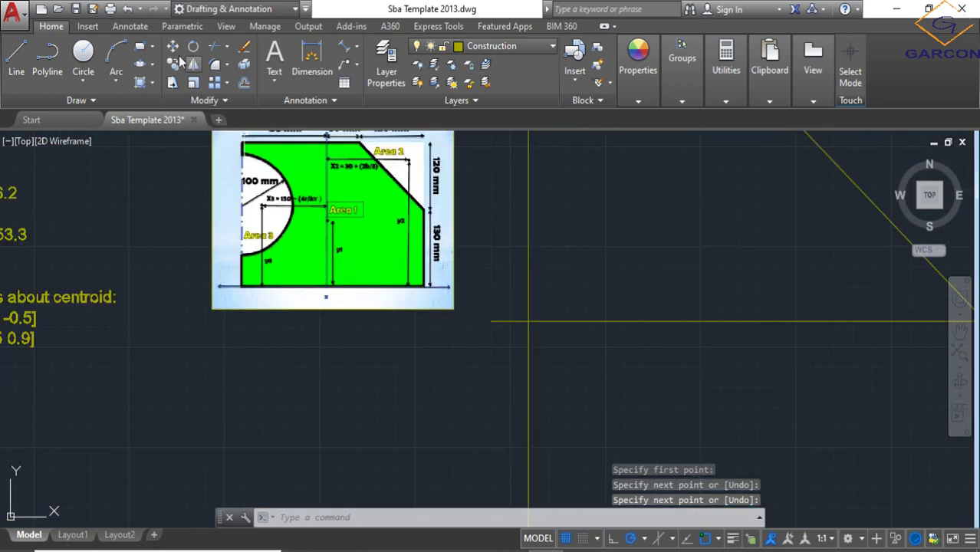
{"action": "left_click", "coordinate": [83, 51]}
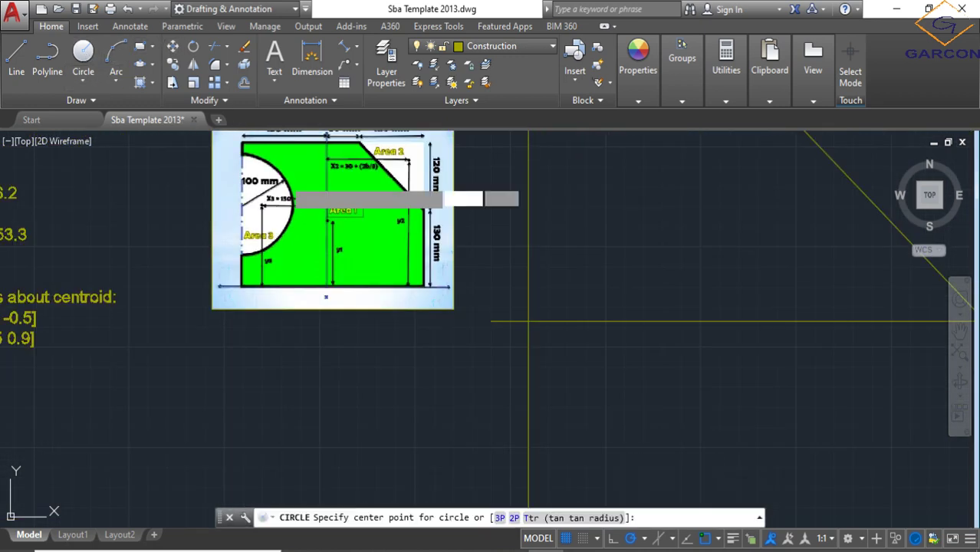
{"action": "left_click", "coordinate": [527, 322]}
{"action": "scroll", "coordinate": [552, 320], "scroll_direction": "down", "scroll_amount": 2}
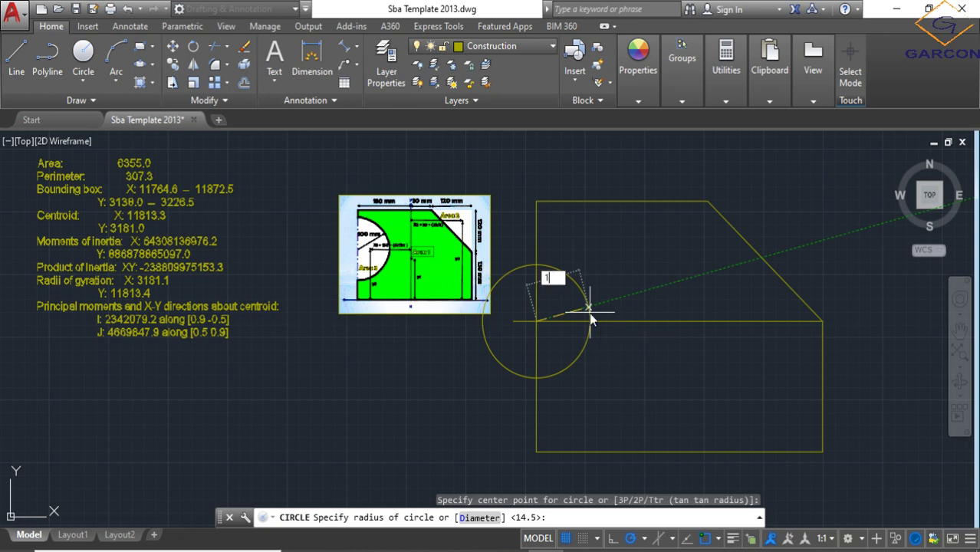
{"action": "type", "text": "100"}
{"action": "key", "text": "Return"}
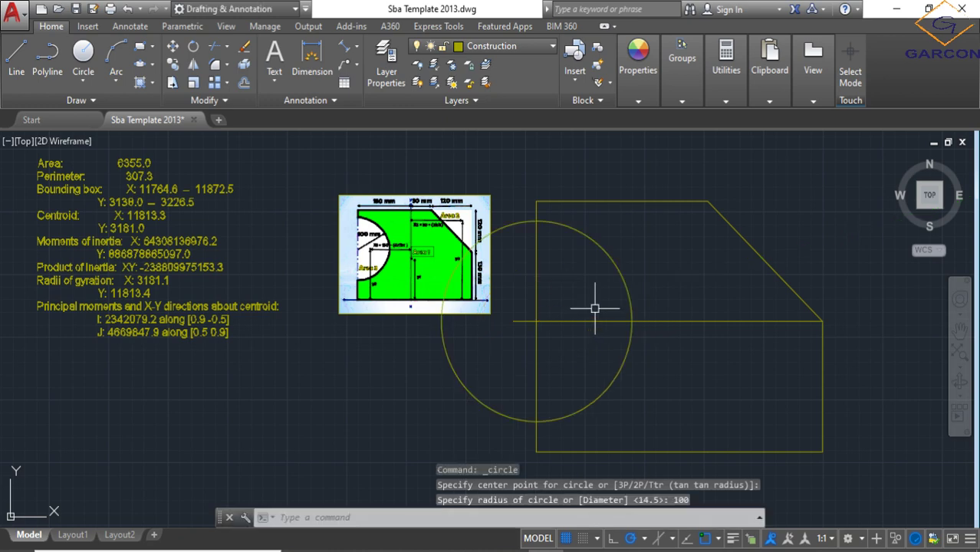
Select the reference image, grab its corner grip, then cancel the resize
{"action": "left_click", "coordinate": [504, 267]}
{"action": "left_click", "coordinate": [427, 223]}
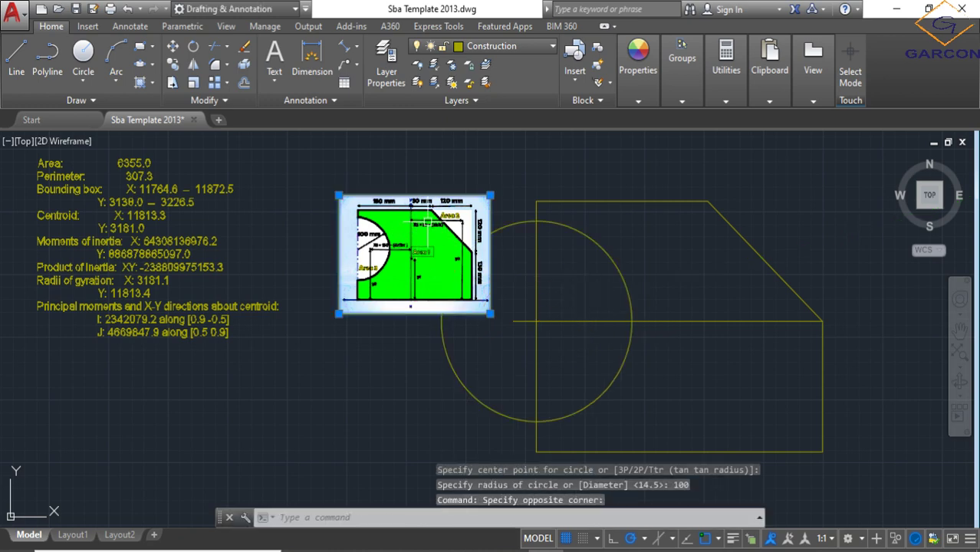
{"action": "left_click", "coordinate": [338, 313]}
{"action": "scroll", "coordinate": [384, 339], "scroll_direction": "down", "scroll_amount": 4}
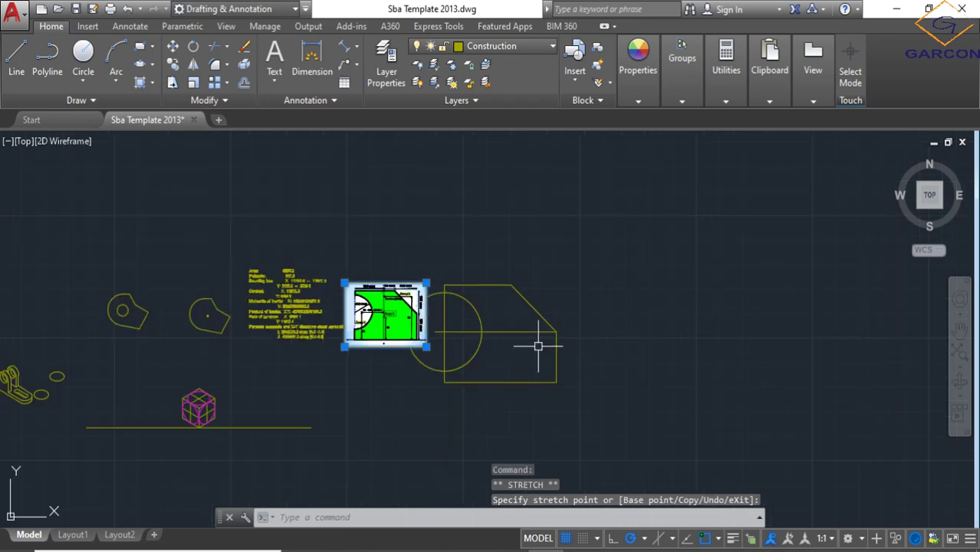
{"action": "key", "text": "Escape"}
Trim away the left edge inside the circle and the circle's outer half with TR
{"action": "left_click", "coordinate": [624, 387]}
{"action": "left_click", "coordinate": [438, 264]}
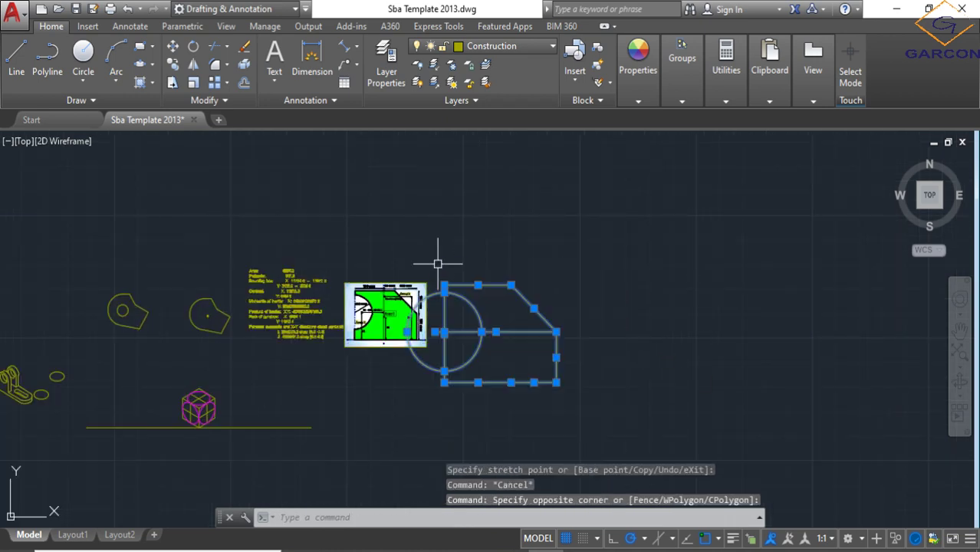
{"action": "type", "text": "tr"}
{"action": "key", "text": "Return"}
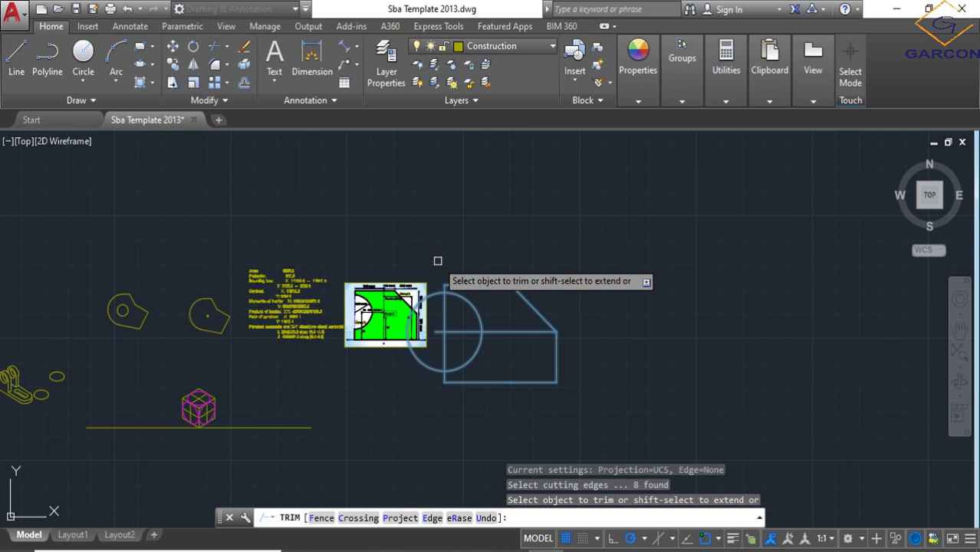
{"action": "scroll", "coordinate": [438, 265], "scroll_direction": "up", "scroll_amount": 2}
{"action": "left_click", "coordinate": [431, 295]}
{"action": "left_click", "coordinate": [440, 322]}
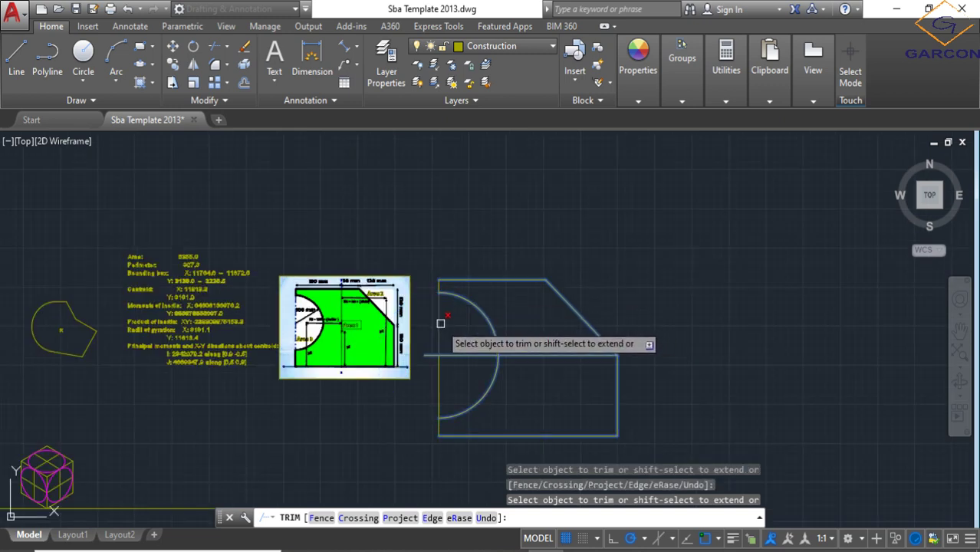
{"action": "left_click", "coordinate": [449, 390]}
{"action": "left_click", "coordinate": [428, 346]}
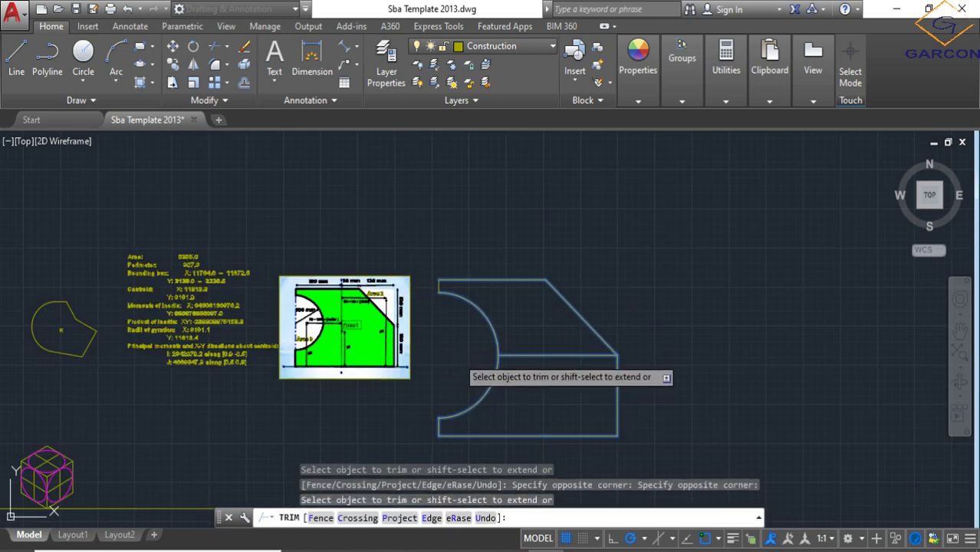
{"action": "key", "text": "Escape"}
Erase the leftover horizontal line
{"action": "left_click", "coordinate": [537, 355]}
{"action": "left_click", "coordinate": [525, 319]}
{"action": "key", "text": "Delete"}
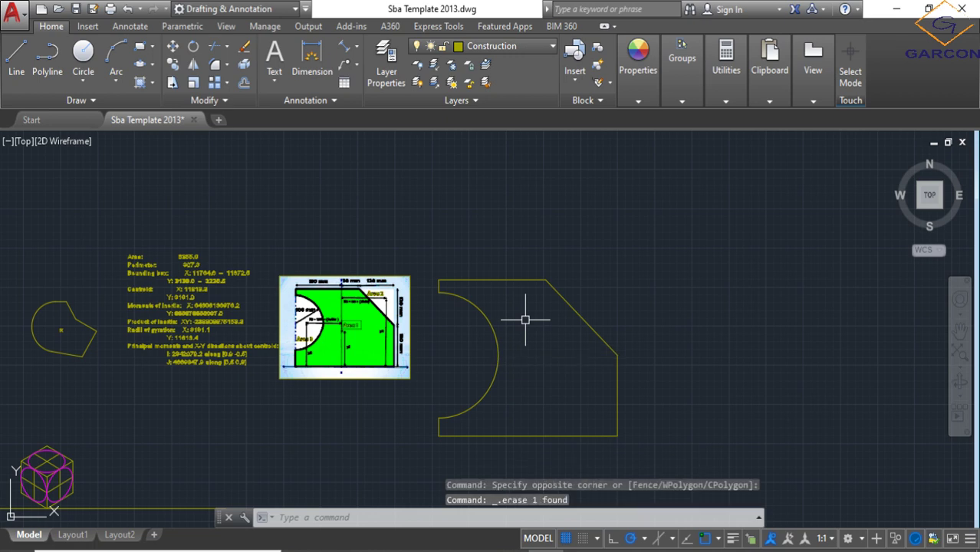
{"action": "scroll", "coordinate": [525, 319], "scroll_direction": "down", "scroll_amount": 2}
Select the reference image's corner grip, cancel, and centre the shape and image in view
{"action": "left_click", "coordinate": [381, 366]}
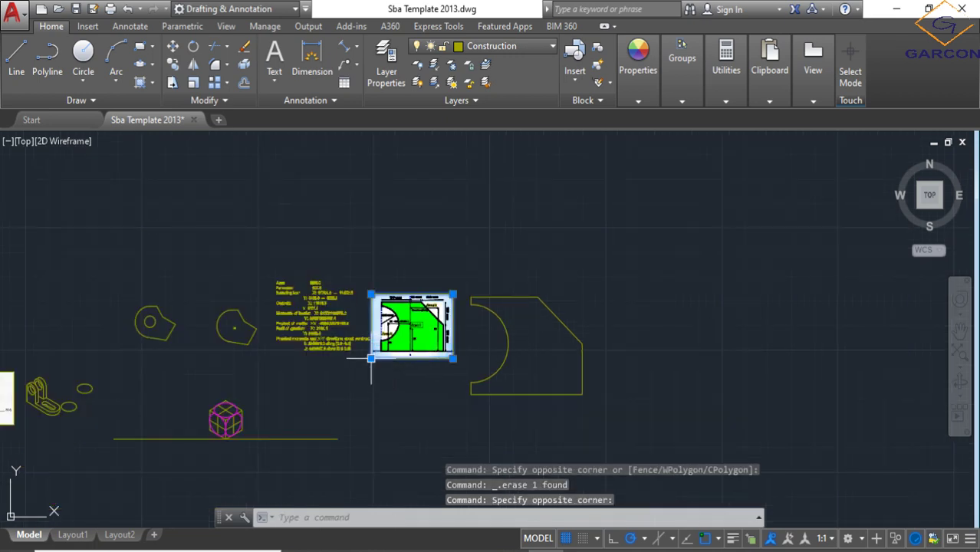
{"action": "left_click", "coordinate": [371, 357]}
{"action": "scroll", "coordinate": [503, 369], "scroll_direction": "down", "scroll_amount": 2}
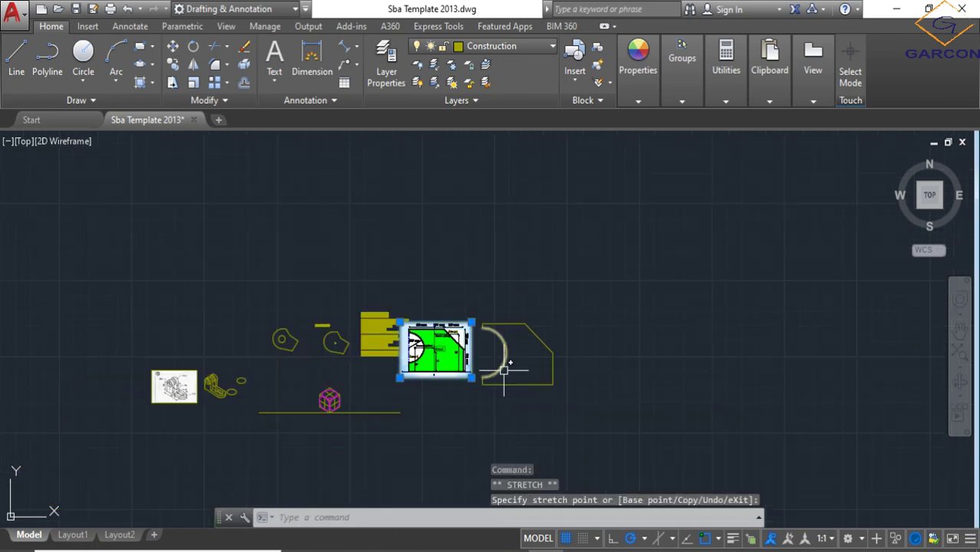
{"action": "key", "text": "Escape"}
{"action": "scroll", "coordinate": [504, 370], "scroll_direction": "up", "scroll_amount": 4}
{"action": "scroll", "coordinate": [528, 365], "scroll_direction": "down", "scroll_amount": 2}
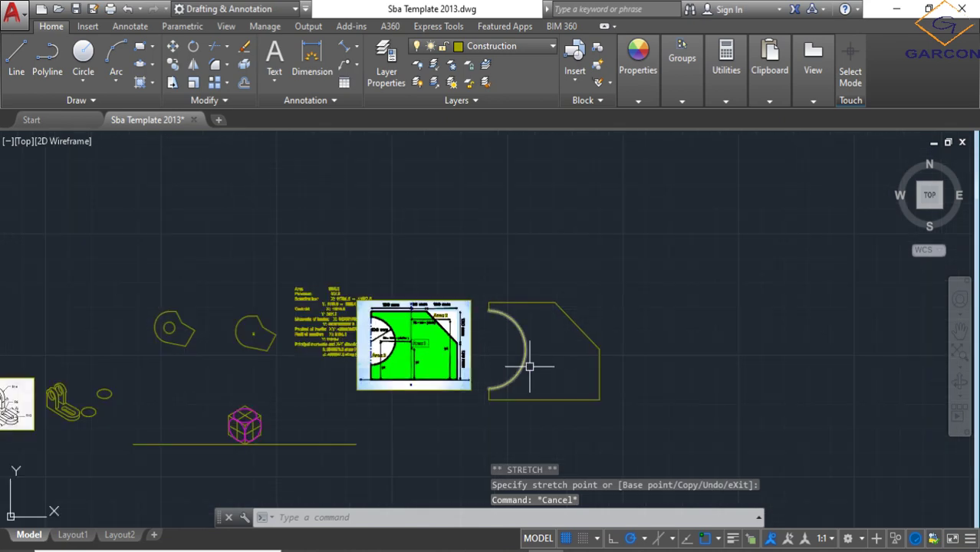
{"action": "middle_click_drag", "start_coordinate": [529, 366], "coordinate": [429, 308]}
{"action": "scroll", "coordinate": [430, 293], "scroll_direction": "up", "scroll_amount": 2}
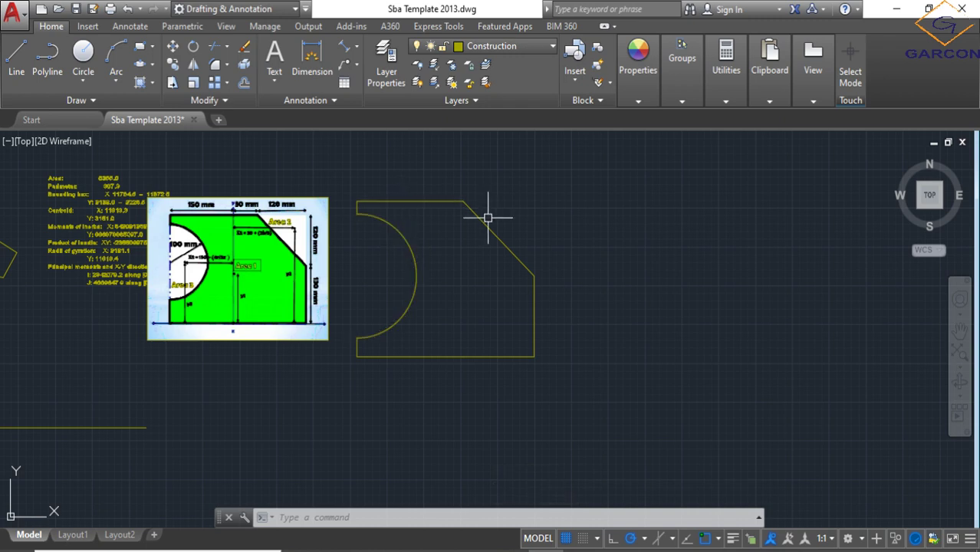
Convert the eight notched outline pieces into a single region
{"action": "scroll", "coordinate": [542, 378], "scroll_direction": "down", "scroll_amount": 2}
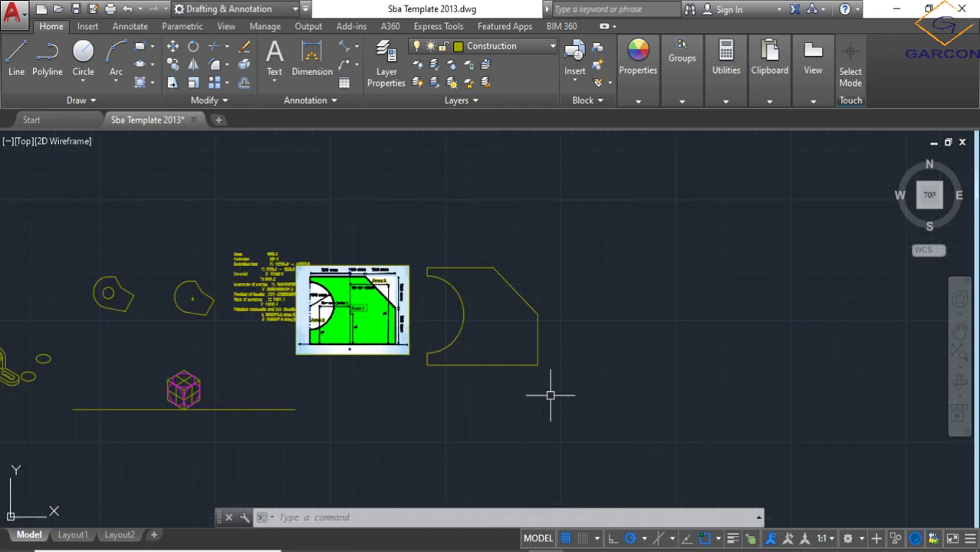
{"action": "left_click", "coordinate": [544, 391]}
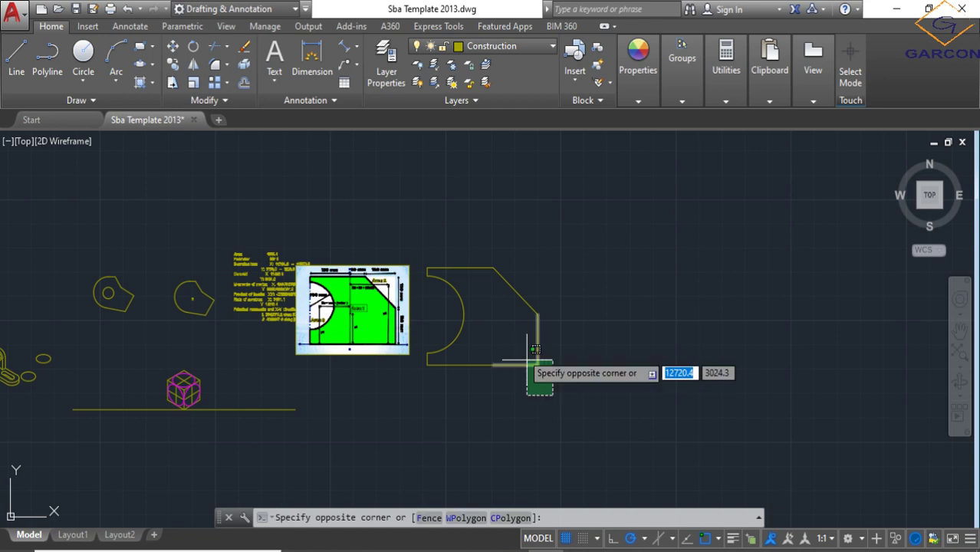
{"action": "left_click", "coordinate": [423, 217]}
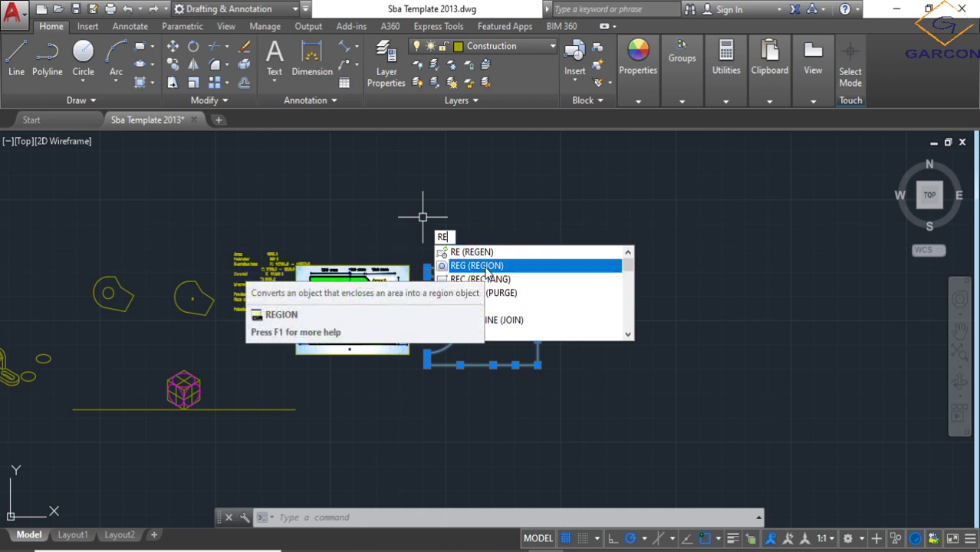
{"action": "left_click", "coordinate": [491, 273]}
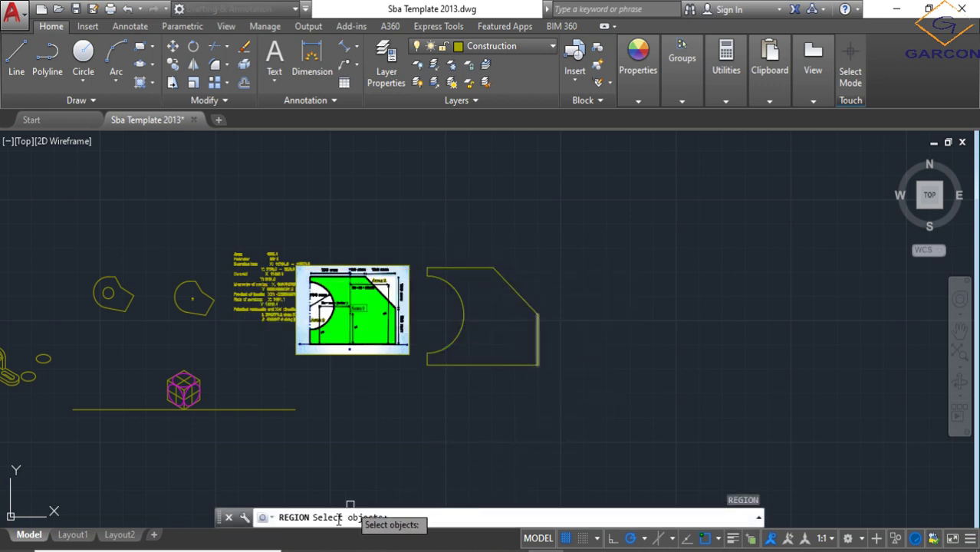
{"action": "left_click", "coordinate": [557, 385]}
{"action": "left_click", "coordinate": [428, 263]}
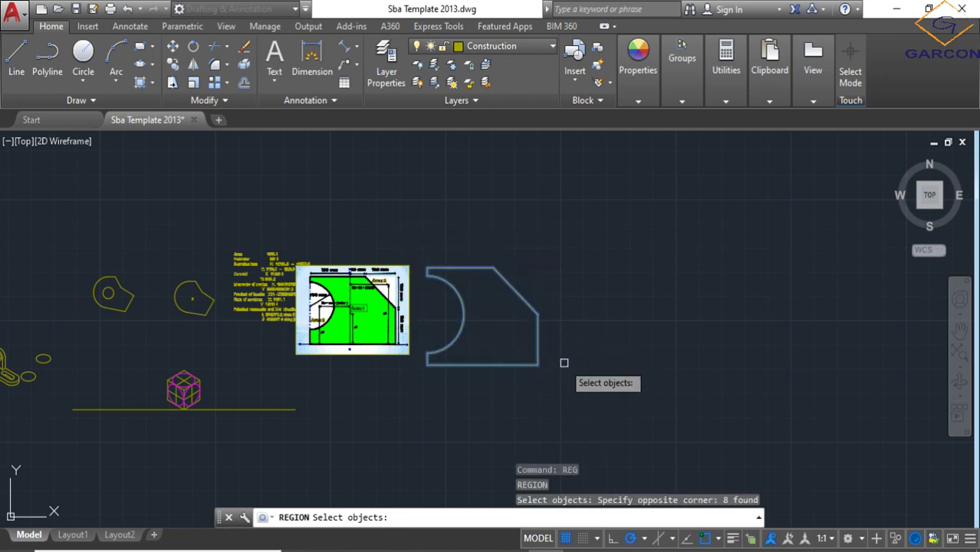
{"action": "key", "text": "Return"}
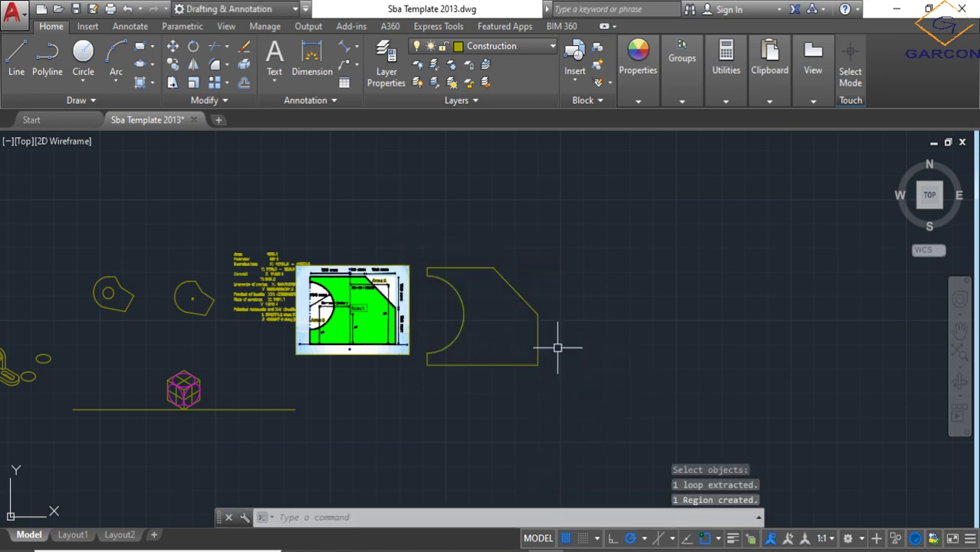
Select the new region, clear it, and window-select it again to confirm it
{"action": "left_click", "coordinate": [538, 319]}
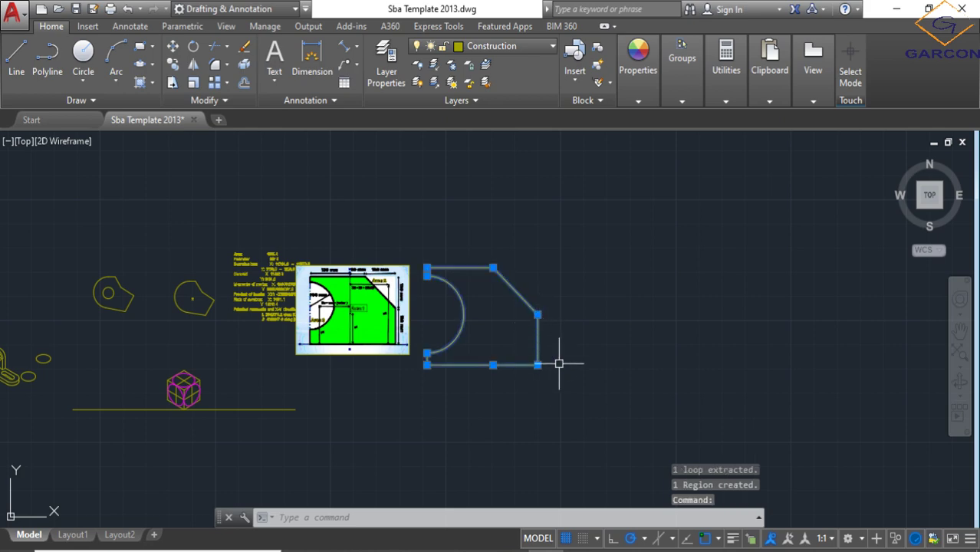
{"action": "scroll", "coordinate": [481, 344], "scroll_direction": "up", "scroll_amount": 4}
{"action": "scroll", "coordinate": [477, 334], "scroll_direction": "down", "scroll_amount": 2}
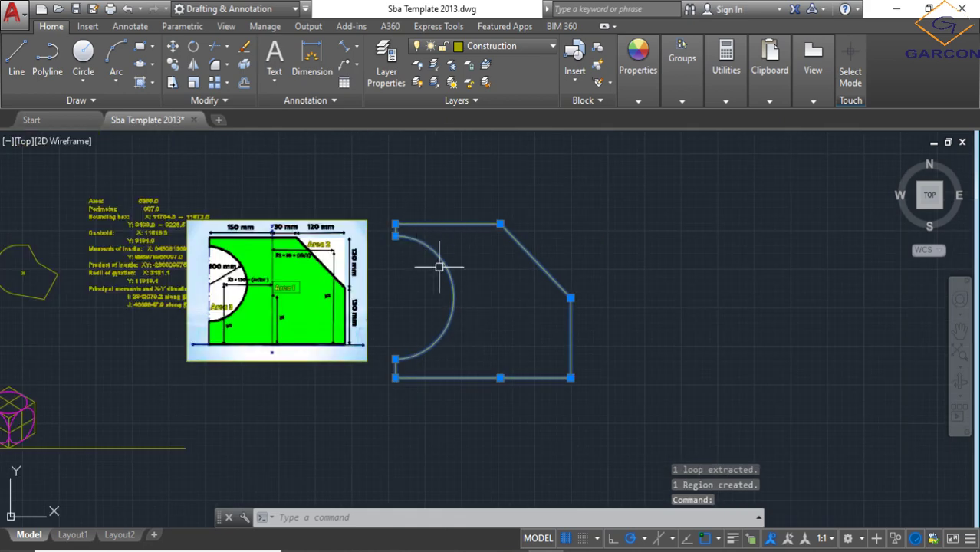
{"action": "scroll", "coordinate": [464, 300], "scroll_direction": "down", "scroll_amount": 2}
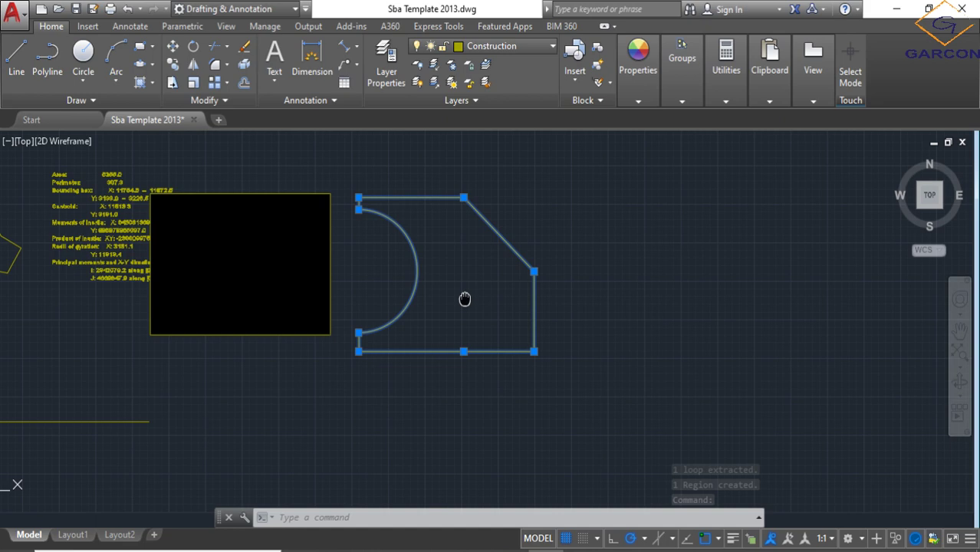
{"action": "key", "text": "Escape"}
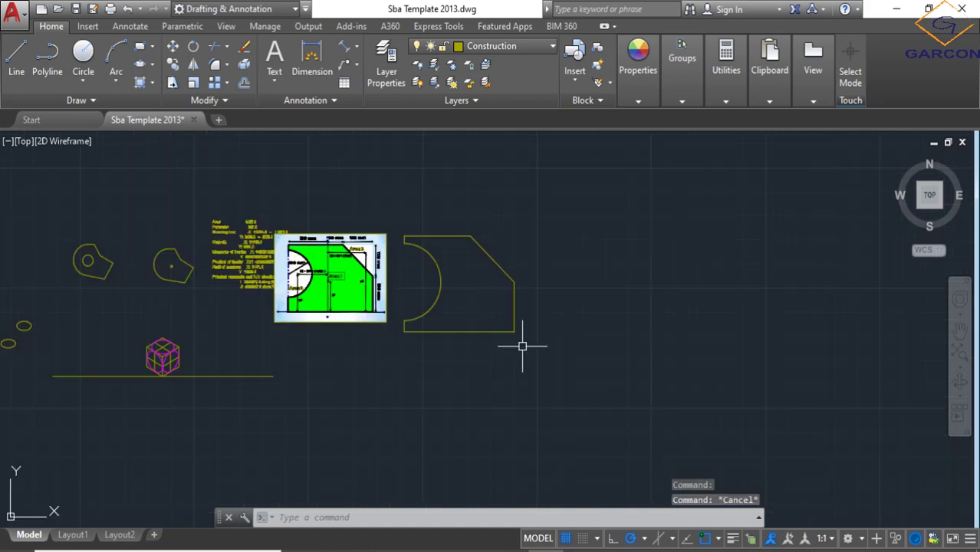
{"action": "left_click", "coordinate": [534, 358]}
{"action": "left_click", "coordinate": [376, 160]}
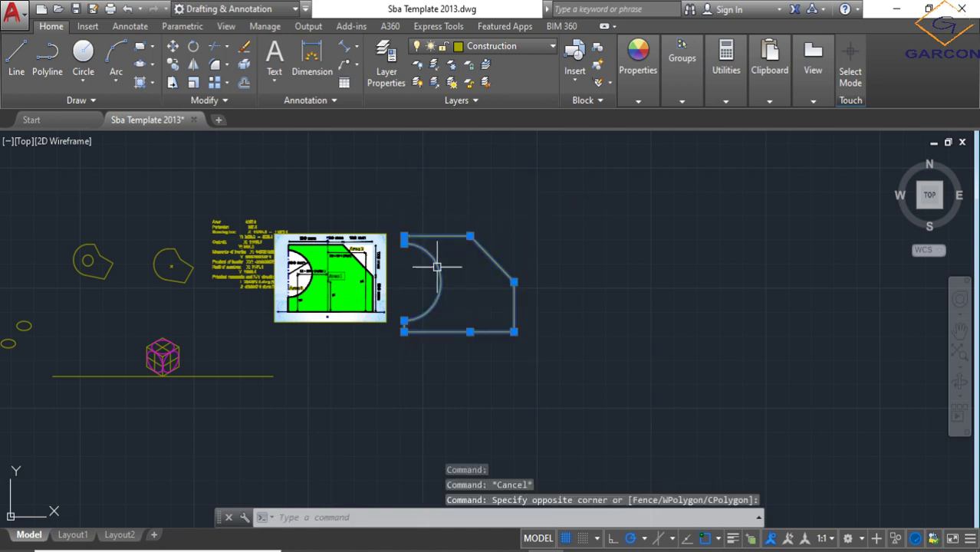
Run MASSPROP on the D-shaped region to list its area, perimeter and centroid
{"action": "type", "text": "MASSPROP"}
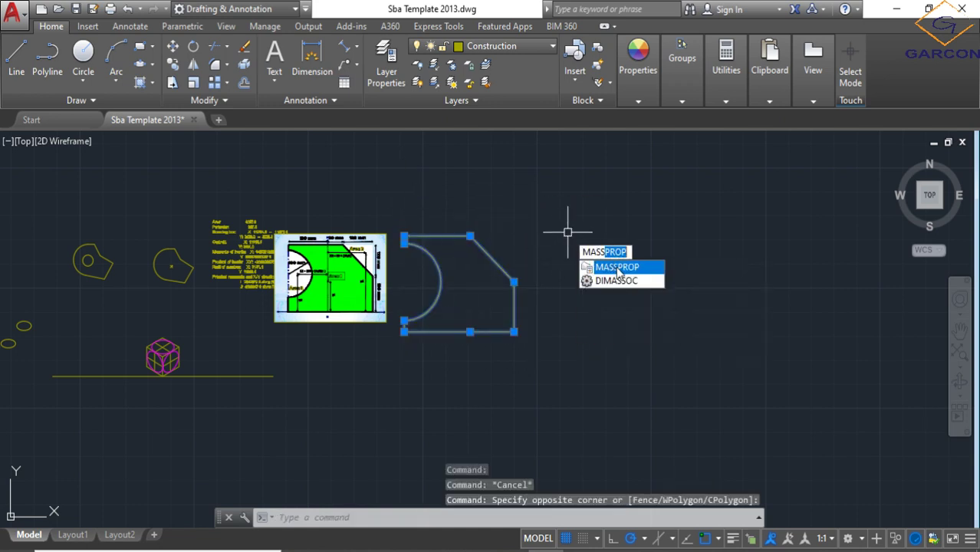
{"action": "left_click", "coordinate": [618, 268]}
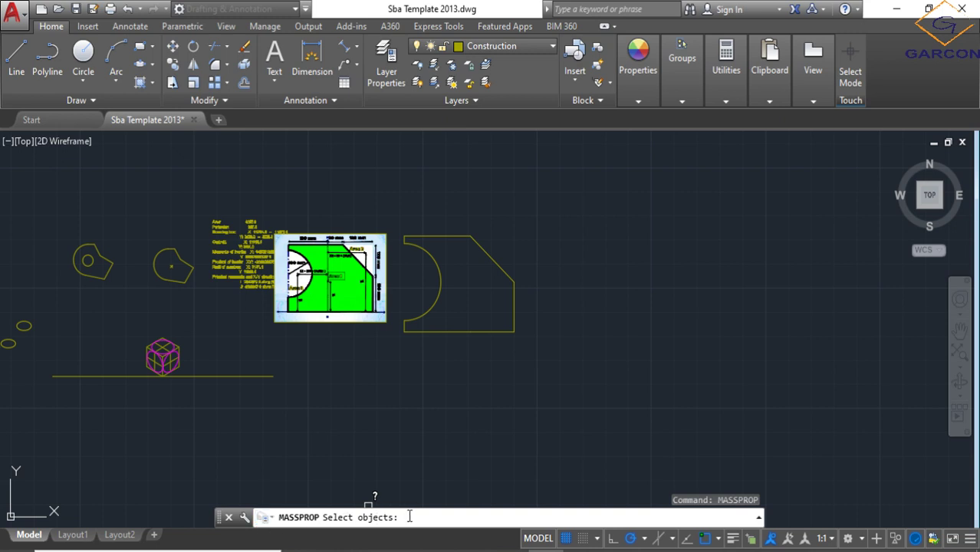
{"action": "left_click", "coordinate": [529, 341]}
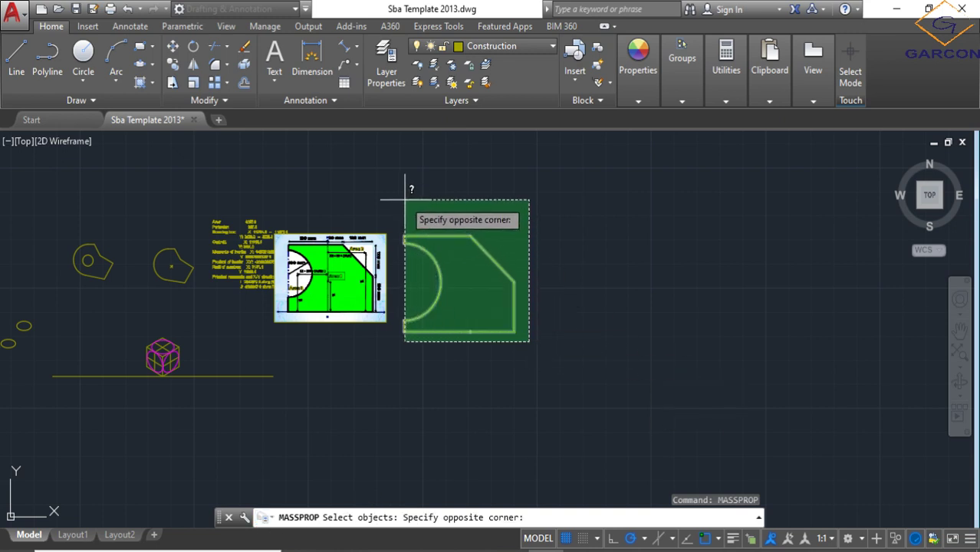
{"action": "left_click", "coordinate": [405, 200]}
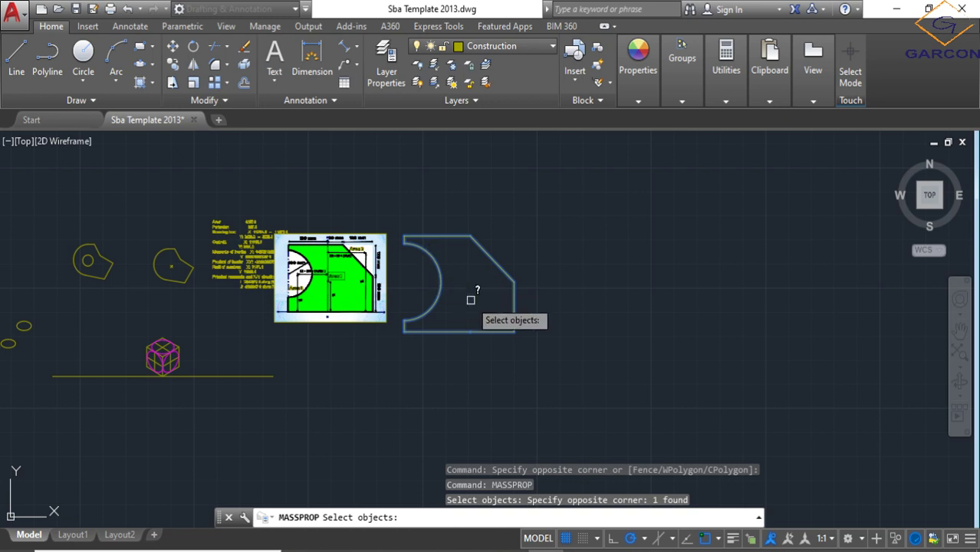
{"action": "key", "text": "Return"}
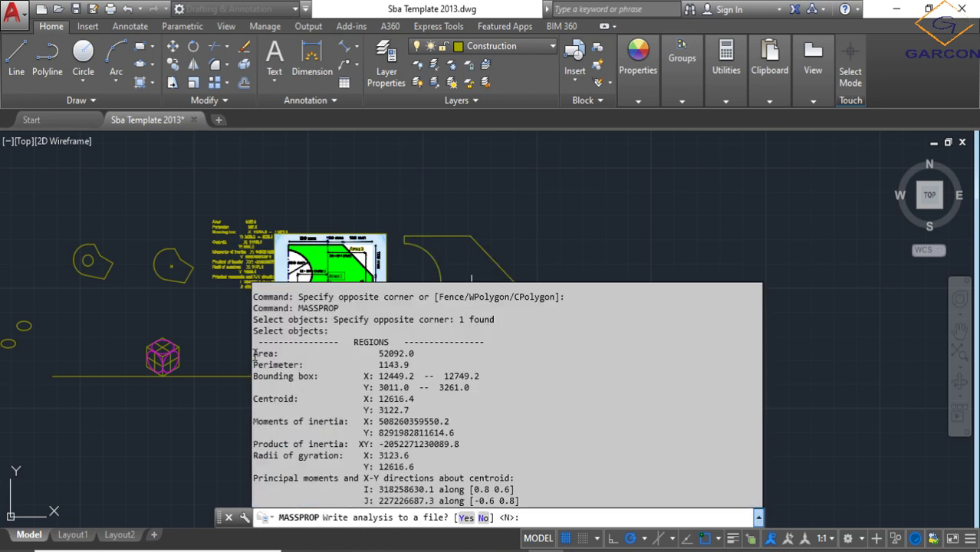
Select the report text in the command history from Area through the J line
{"action": "key", "text": "ctrl+a"}
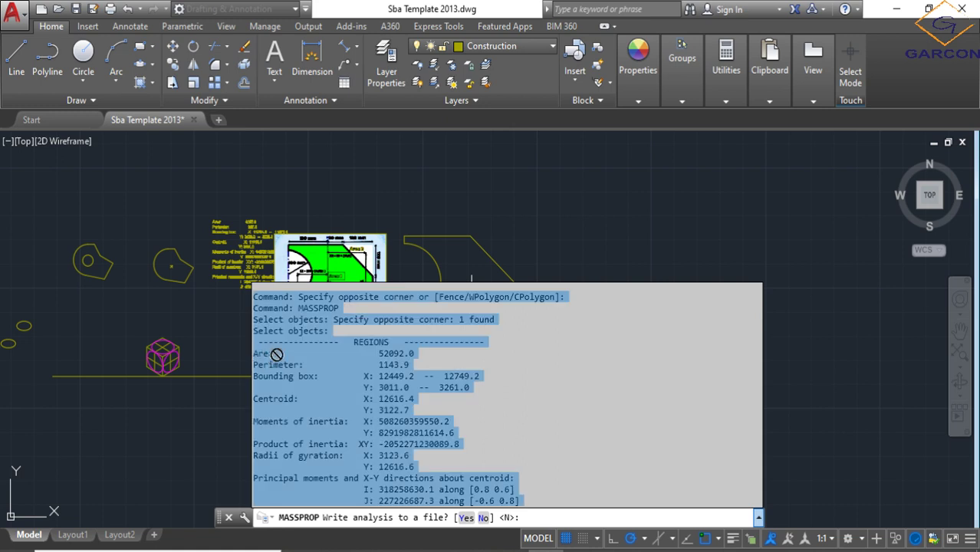
{"action": "left_click", "coordinate": [499, 456]}
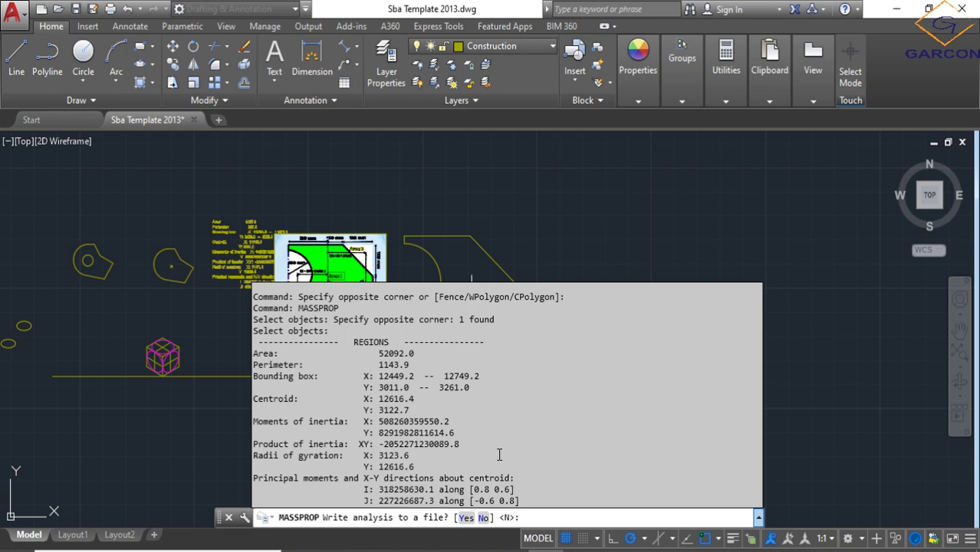
{"action": "left_click_drag", "start_coordinate": [257, 354], "coordinate": [323, 386]}
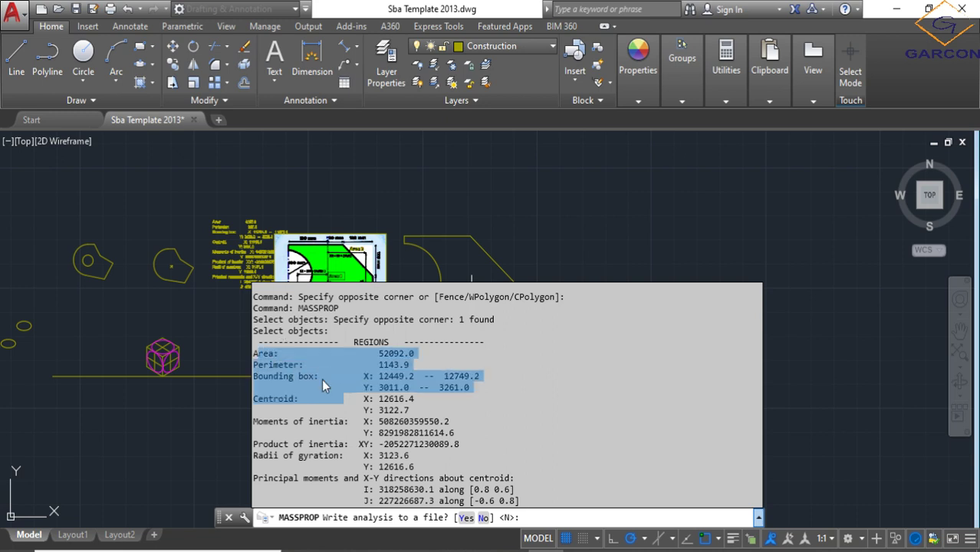
{"action": "left_click", "coordinate": [255, 350]}
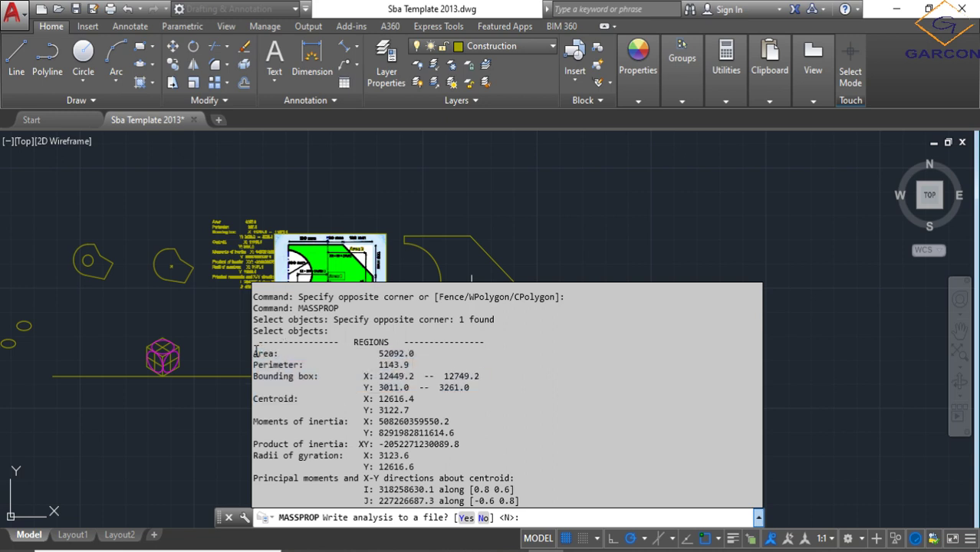
{"action": "left_click_drag", "start_coordinate": [255, 353], "coordinate": [535, 499]}
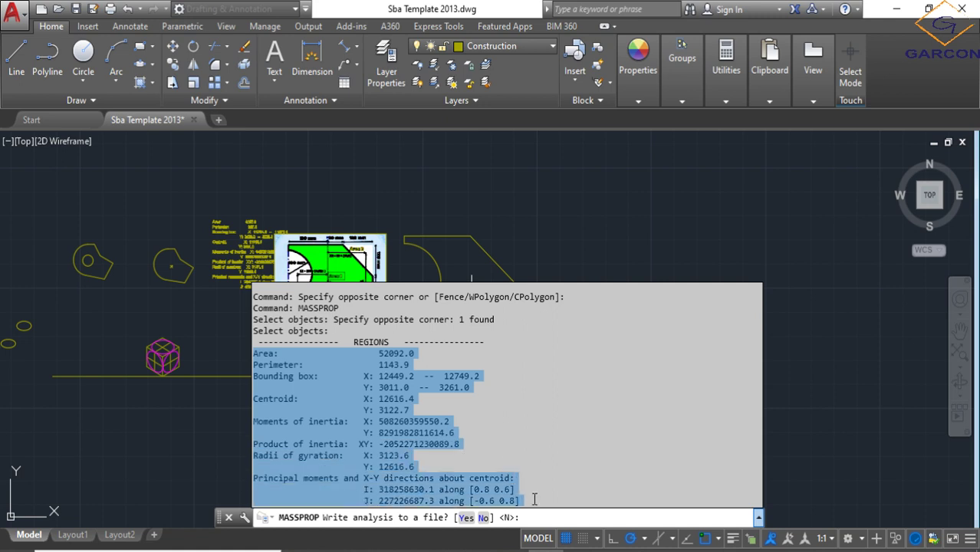
Copy the selected report and paste it as text just right of the region
{"action": "right_click", "coordinate": [362, 422]}
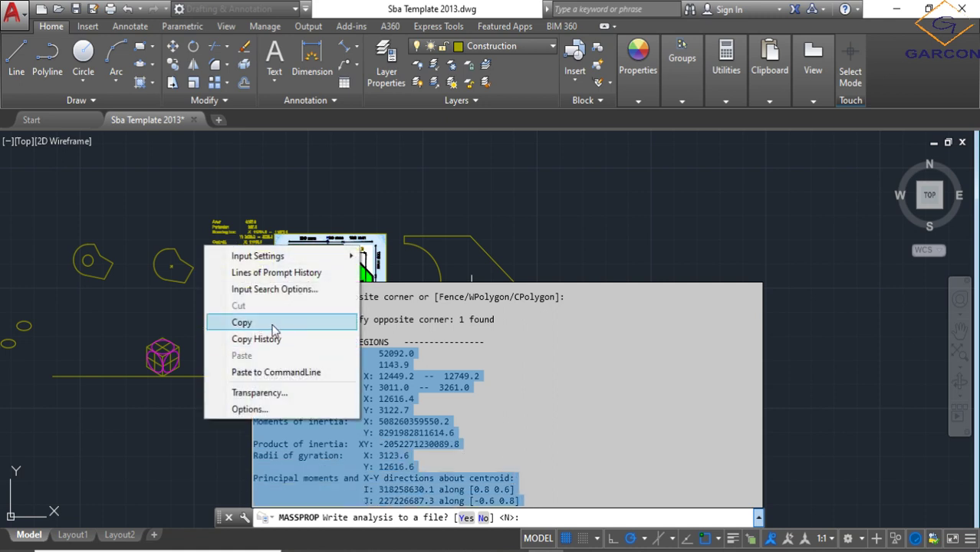
{"action": "left_click", "coordinate": [274, 327]}
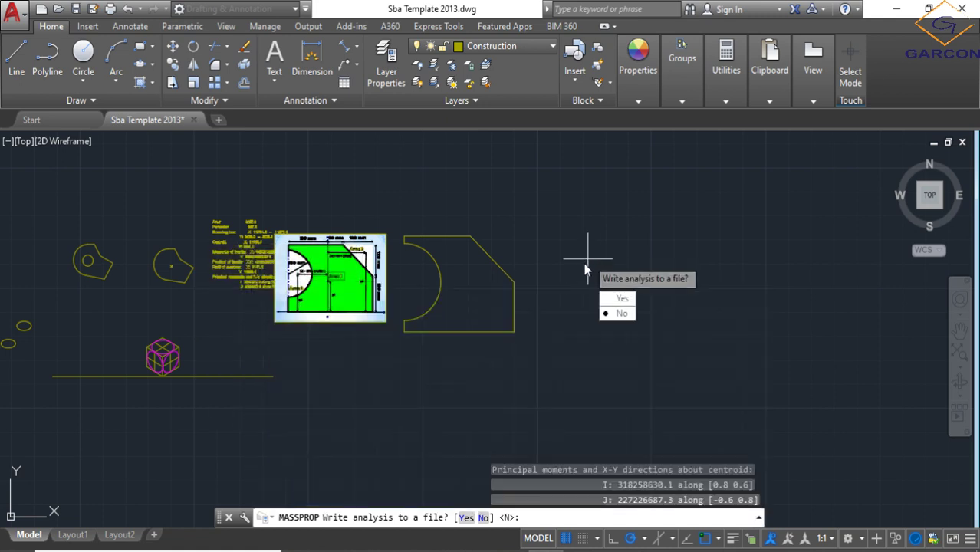
{"action": "key", "text": "ctrl+v"}
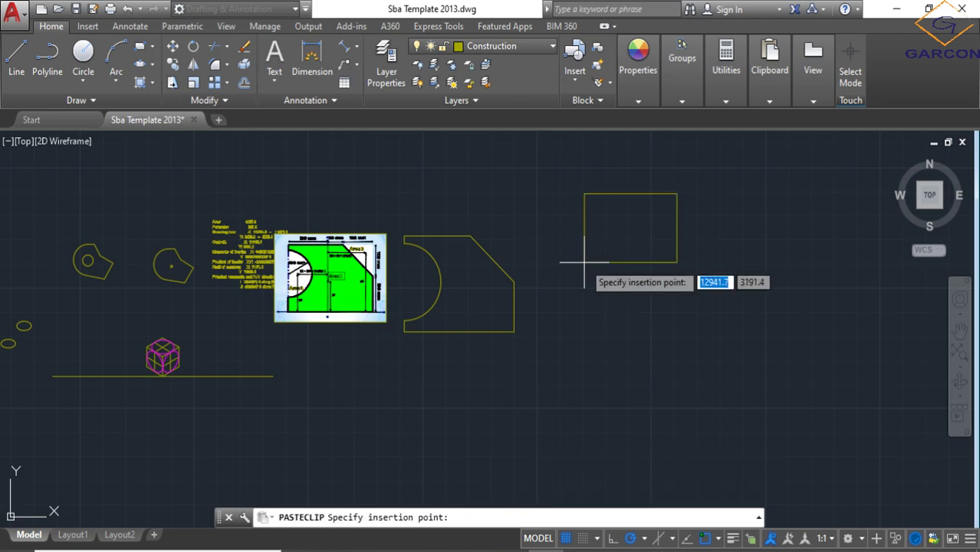
{"action": "left_click", "coordinate": [542, 314]}
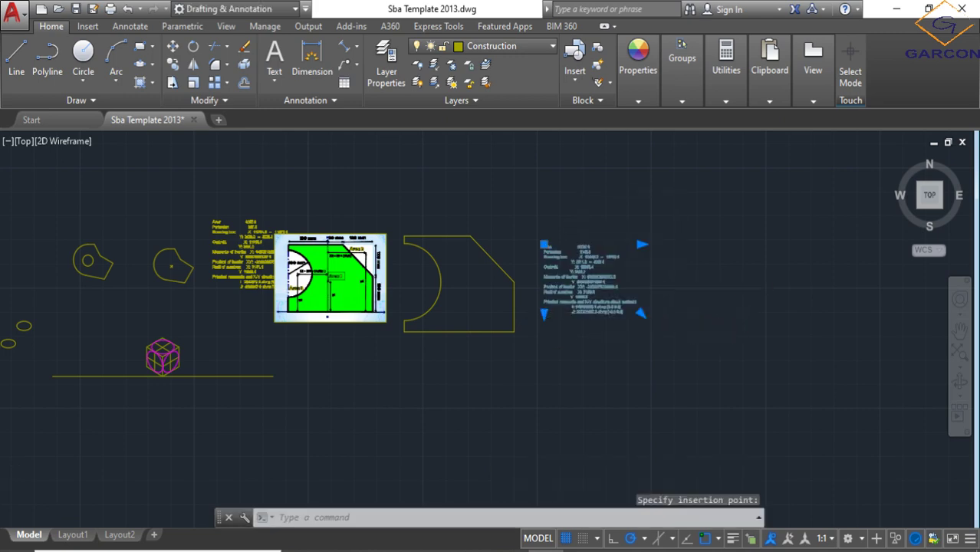
{"action": "scroll", "coordinate": [589, 282], "scroll_direction": "up", "scroll_amount": 4}
{"action": "scroll", "coordinate": [589, 282], "scroll_direction": "down", "scroll_amount": 2}
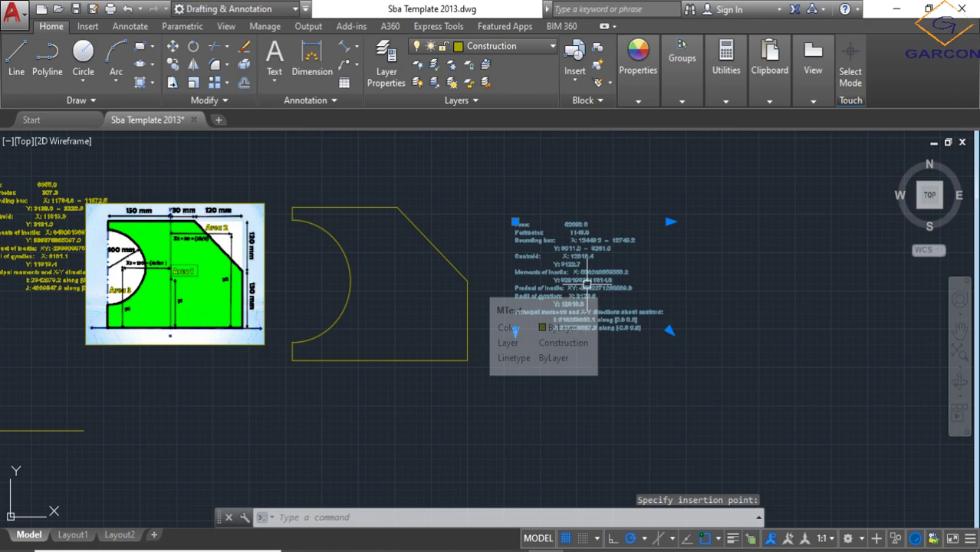
{"action": "key", "text": "Escape"}
Zoom in and out to check the pasted report beside the region
{"action": "scroll", "coordinate": [520, 276], "scroll_direction": "up", "scroll_amount": 4}
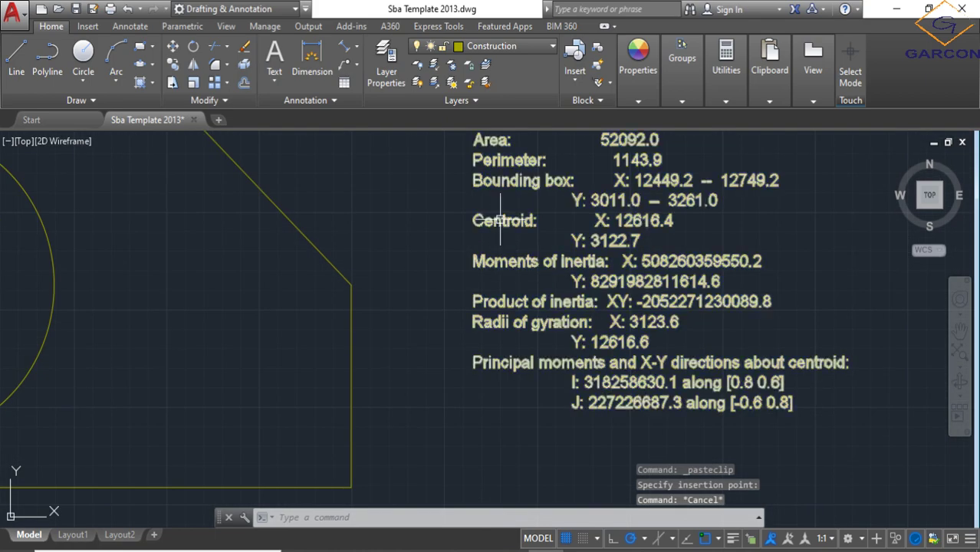
{"action": "scroll", "coordinate": [502, 218], "scroll_direction": "down", "scroll_amount": 2}
{"action": "scroll", "coordinate": [556, 206], "scroll_direction": "up", "scroll_amount": 2}
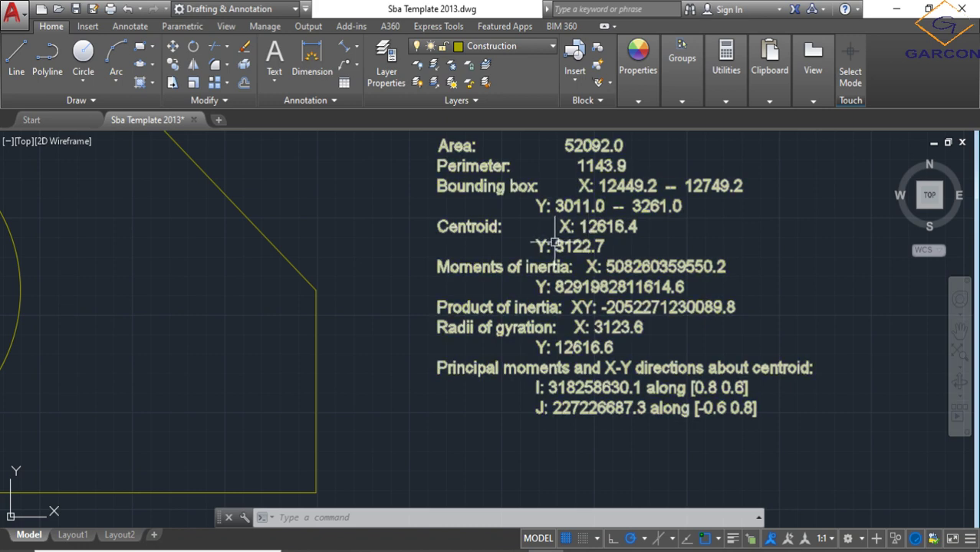
{"action": "scroll", "coordinate": [569, 246], "scroll_direction": "down", "scroll_amount": 2}
{"action": "scroll", "coordinate": [571, 242], "scroll_direction": "up", "scroll_amount": 2}
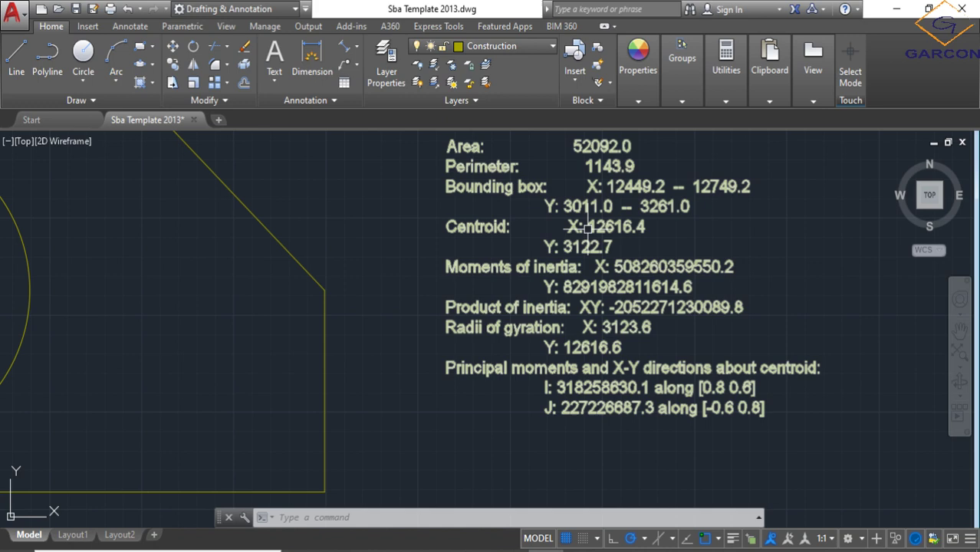
{"action": "scroll", "coordinate": [575, 234], "scroll_direction": "down", "scroll_amount": 2}
{"action": "scroll", "coordinate": [560, 240], "scroll_direction": "down", "scroll_amount": 3}
{"action": "scroll", "coordinate": [571, 234], "scroll_direction": "up", "scroll_amount": 5}
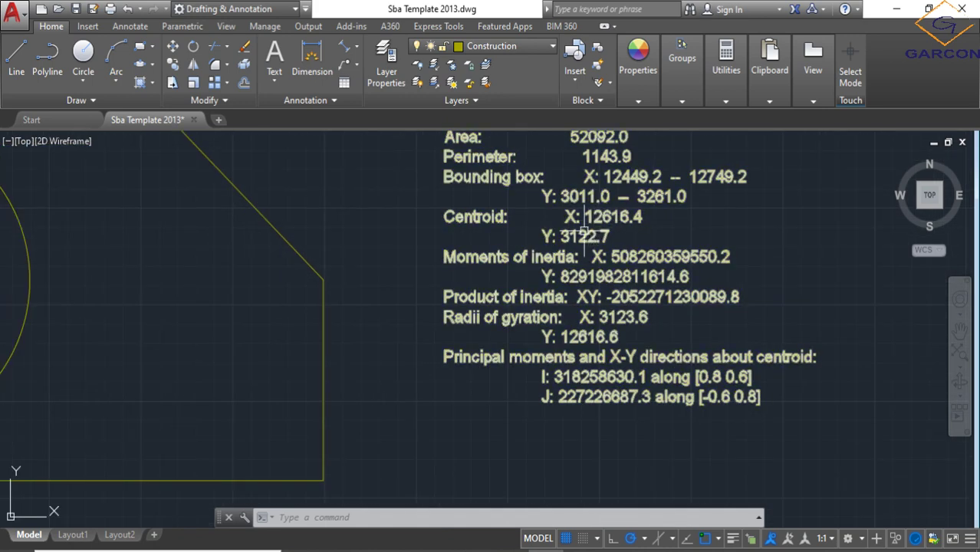
{"action": "scroll", "coordinate": [584, 234], "scroll_direction": "down", "scroll_amount": 2}
{"action": "scroll", "coordinate": [591, 224], "scroll_direction": "up", "scroll_amount": 2}
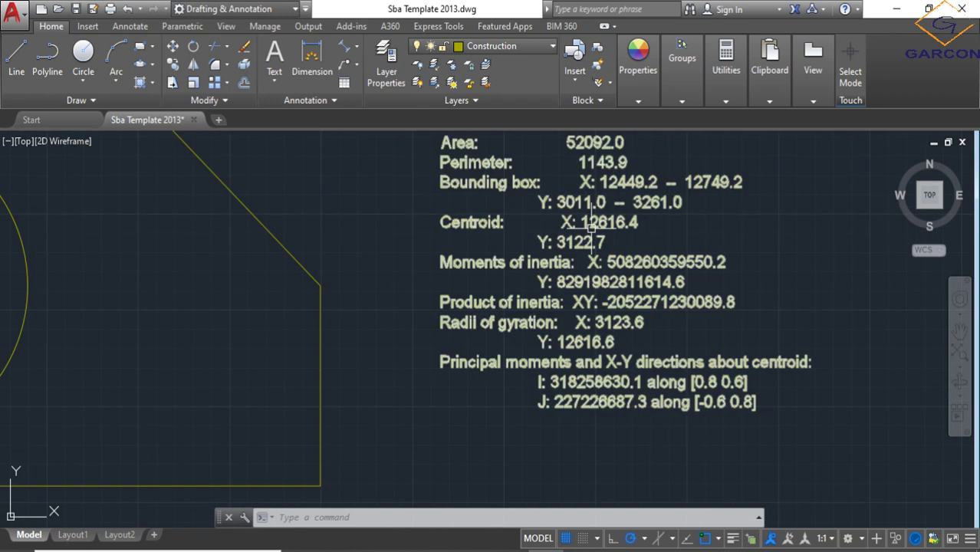
{"action": "scroll", "coordinate": [591, 224], "scroll_direction": "down", "scroll_amount": 3}
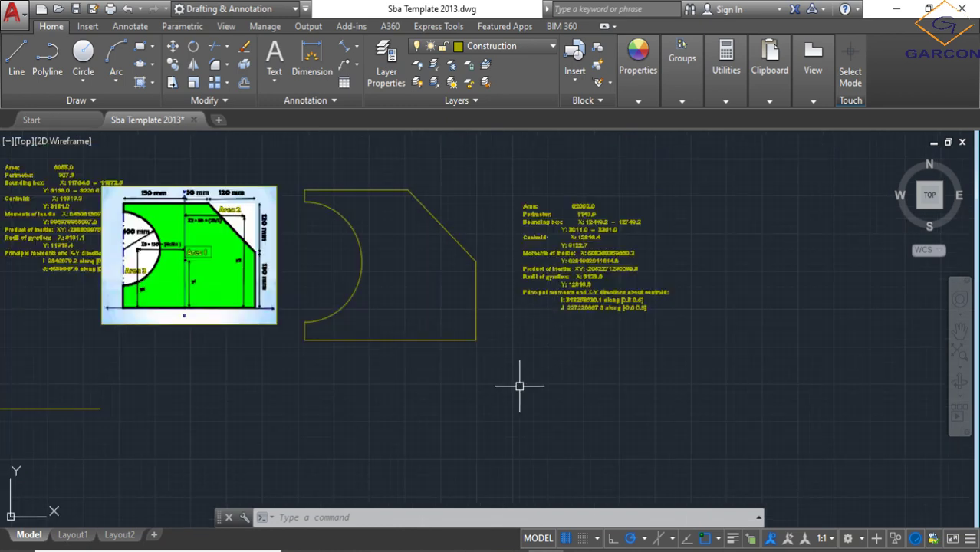
Place a point at the centroid coordinates X 12616.4, Y 3122.7
{"action": "type", "text": "p"}
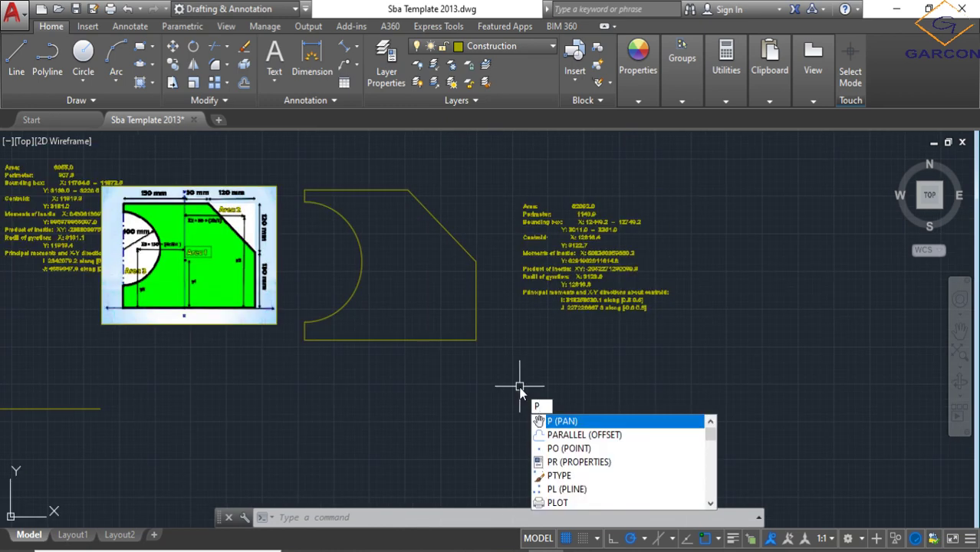
{"action": "type", "text": "o"}
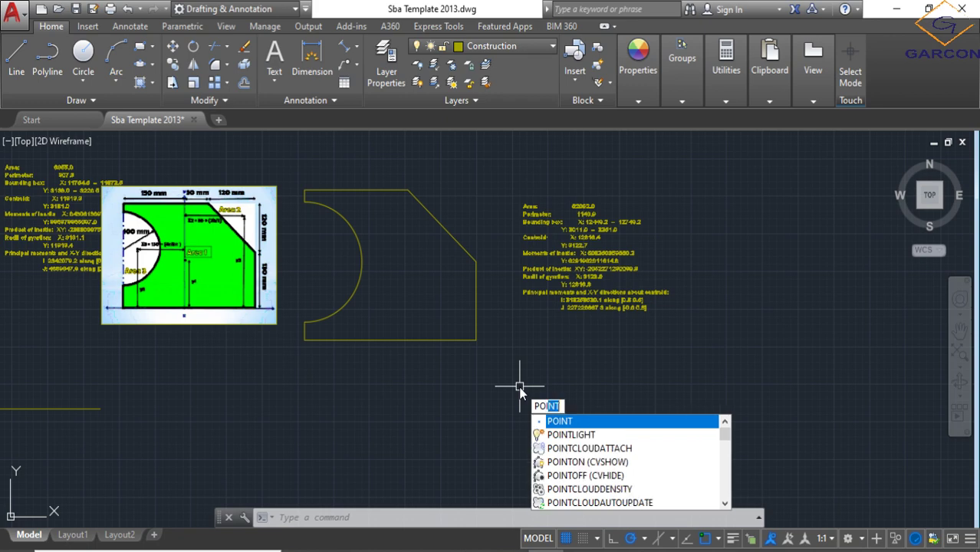
{"action": "left_click", "coordinate": [590, 422]}
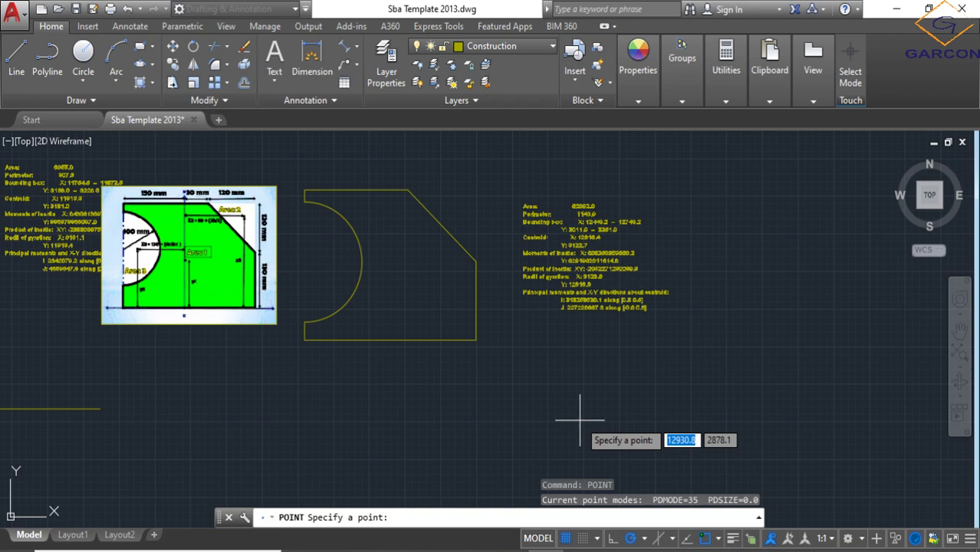
{"action": "scroll", "coordinate": [576, 234], "scroll_direction": "up", "scroll_amount": 2}
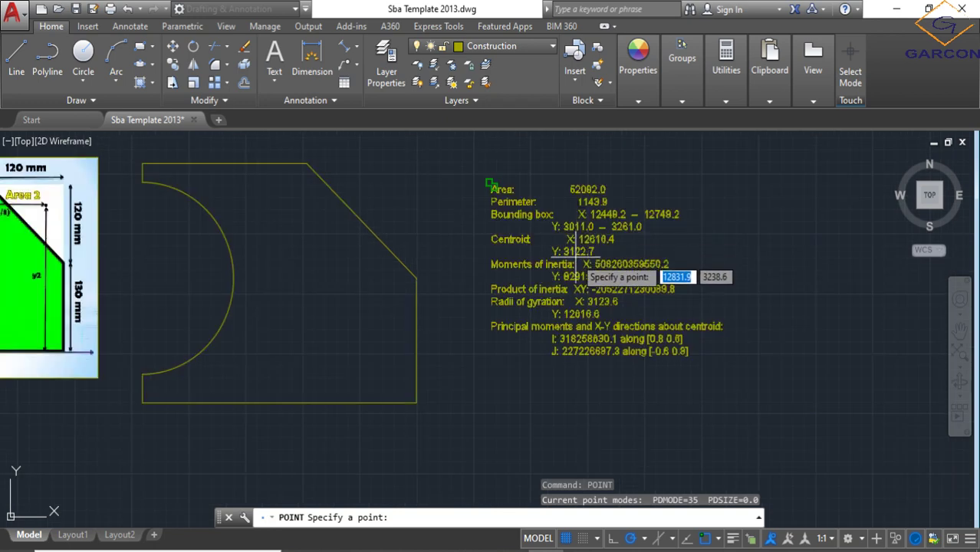
{"action": "scroll", "coordinate": [587, 240], "scroll_direction": "up", "scroll_amount": 2}
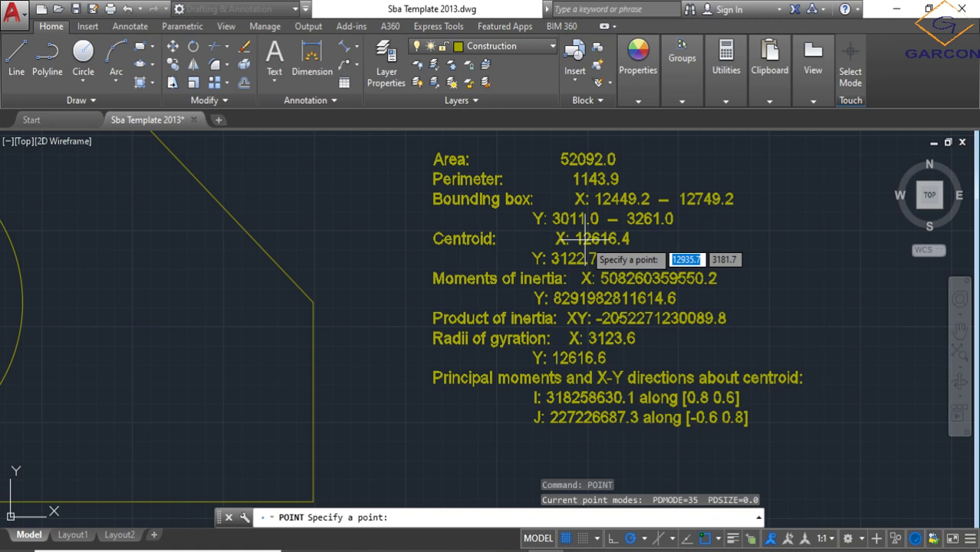
{"action": "type", "text": "1"}
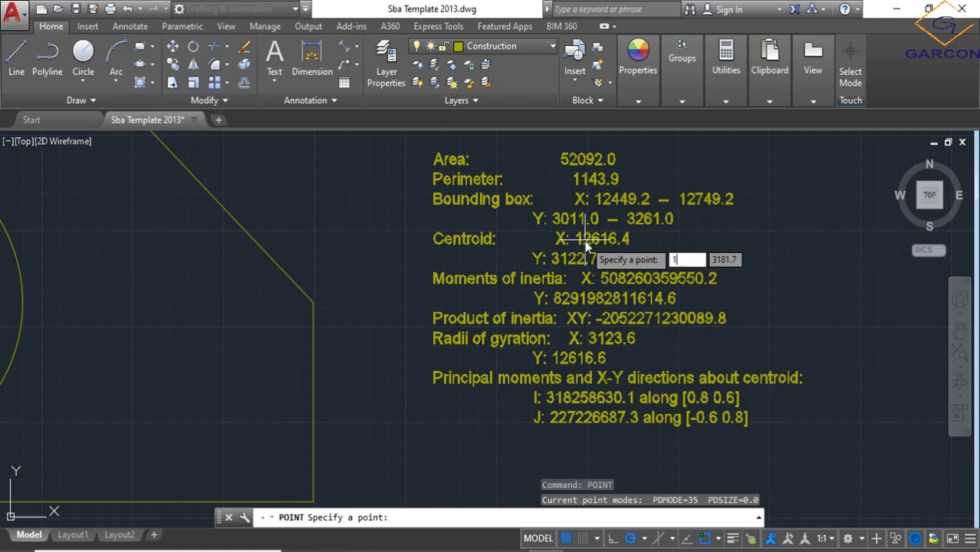
{"action": "type", "text": "26"}
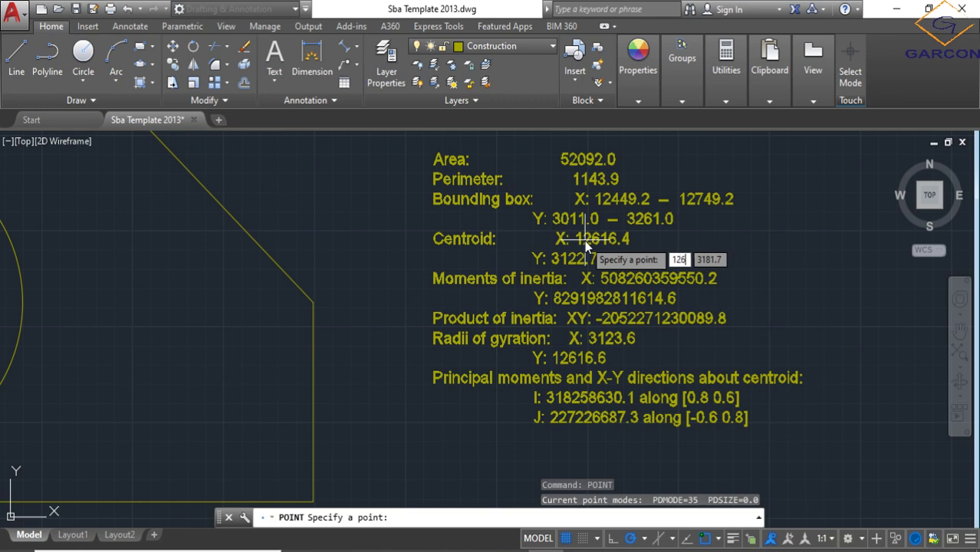
{"action": "type", "text": "16.4"}
{"action": "key", "text": "Tab"}
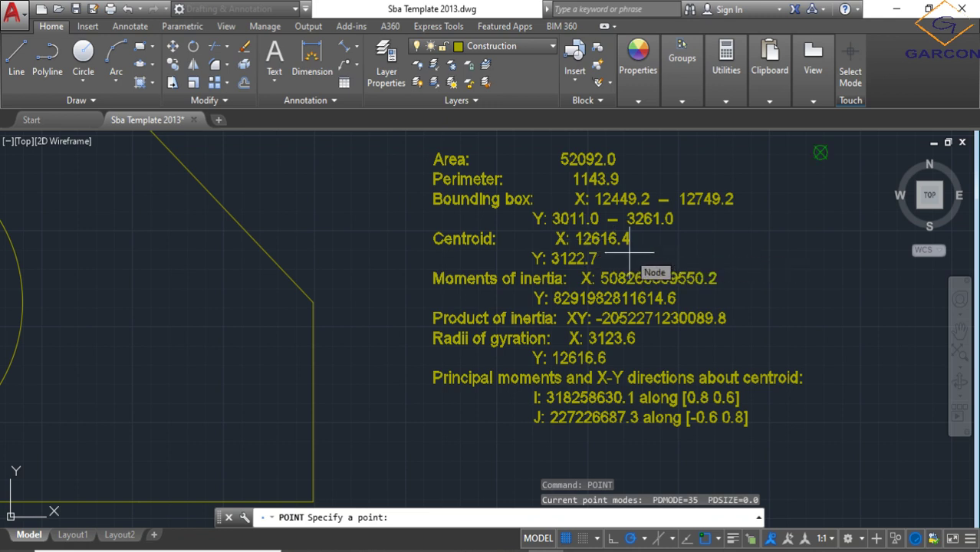
{"action": "type", "text": "3122.7"}
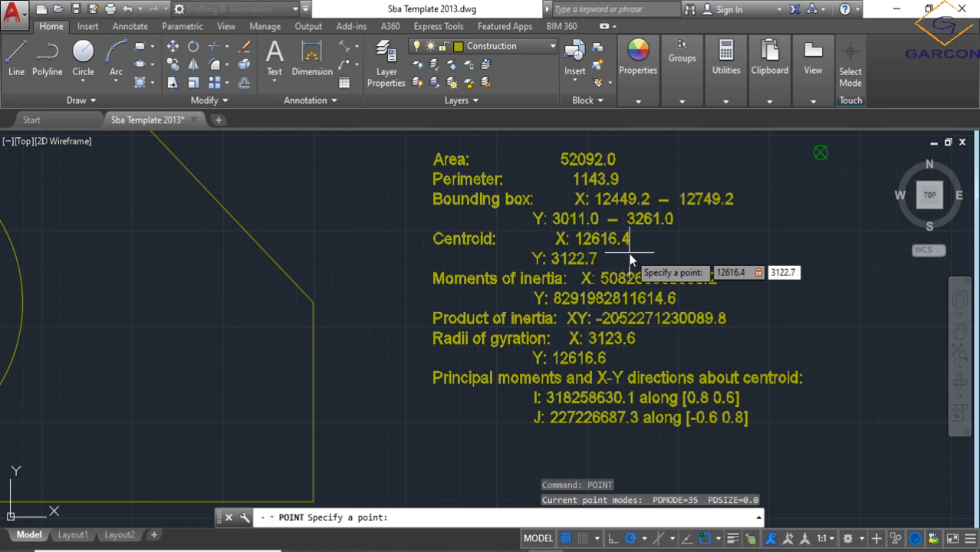
{"action": "key", "text": "Return"}
{"action": "scroll", "coordinate": [628, 252], "scroll_direction": "down", "scroll_amount": 2}
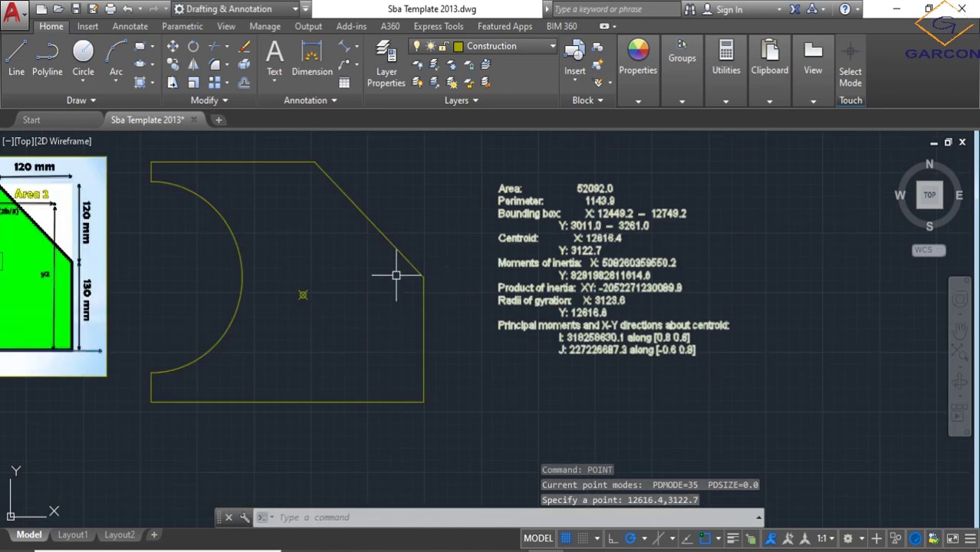
{"action": "scroll", "coordinate": [304, 287], "scroll_direction": "up", "scroll_amount": 2}
{"action": "scroll", "coordinate": [306, 288], "scroll_direction": "down", "scroll_amount": 2}
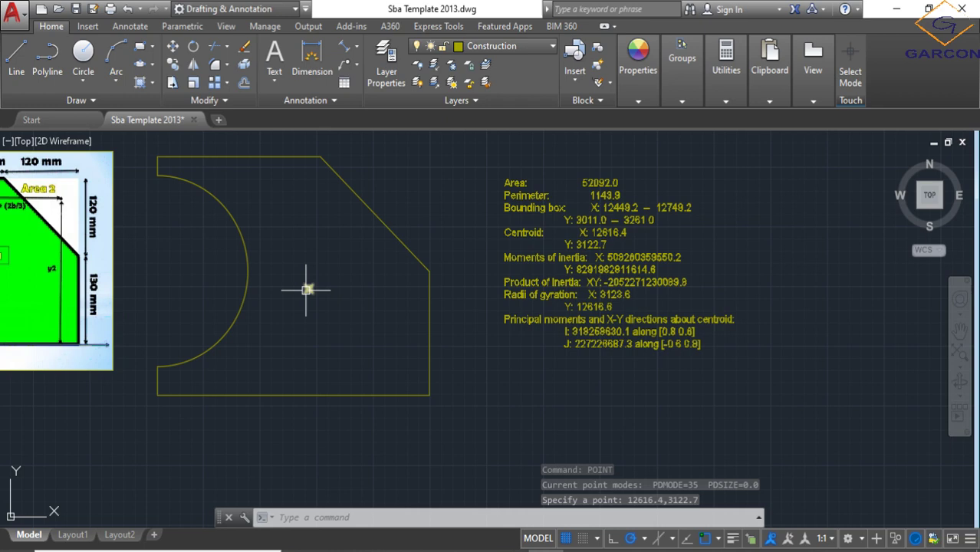
{"action": "scroll", "coordinate": [307, 289], "scroll_direction": "up", "scroll_amount": 2}
{"action": "scroll", "coordinate": [308, 288], "scroll_direction": "down", "scroll_amount": 1}
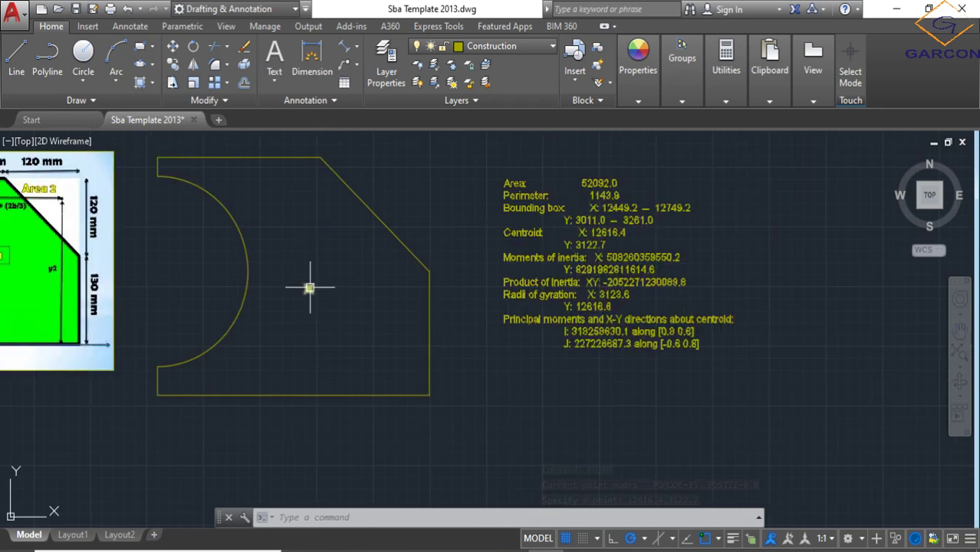
{"action": "scroll", "coordinate": [246, 285], "scroll_direction": "down", "scroll_amount": 4}
{"action": "scroll", "coordinate": [100, 269], "scroll_direction": "up", "scroll_amount": 4}
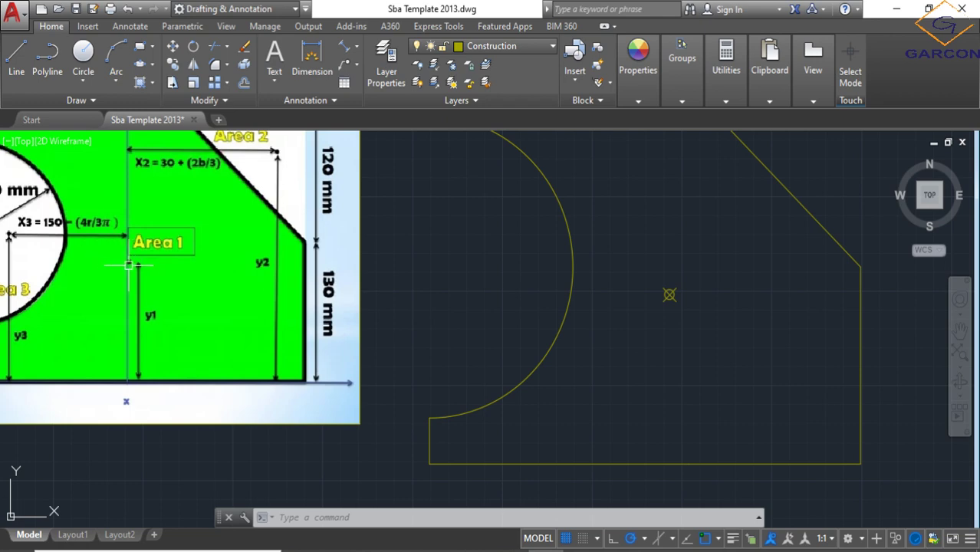
{"action": "scroll", "coordinate": [123, 263], "scroll_direction": "down", "scroll_amount": 1}
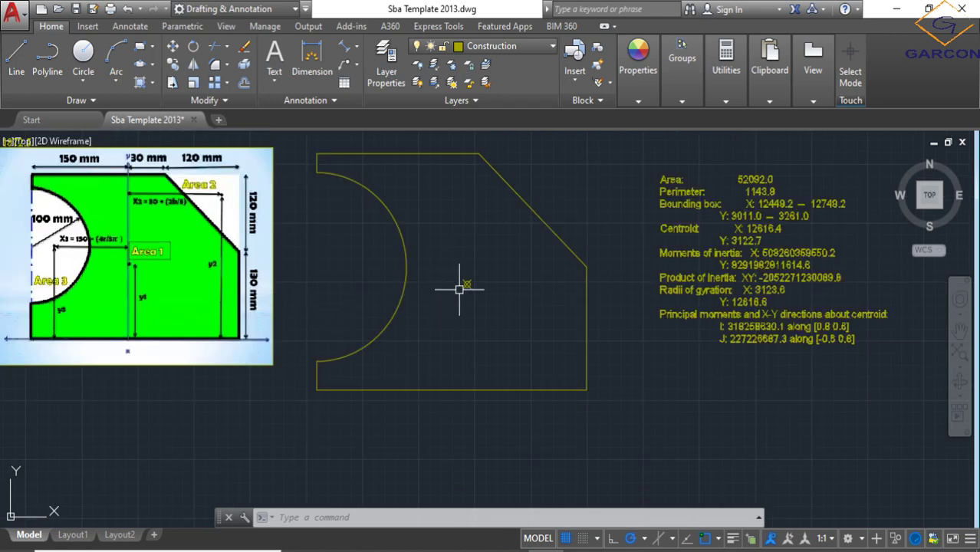
{"action": "scroll", "coordinate": [500, 290], "scroll_direction": "down", "scroll_amount": 2}
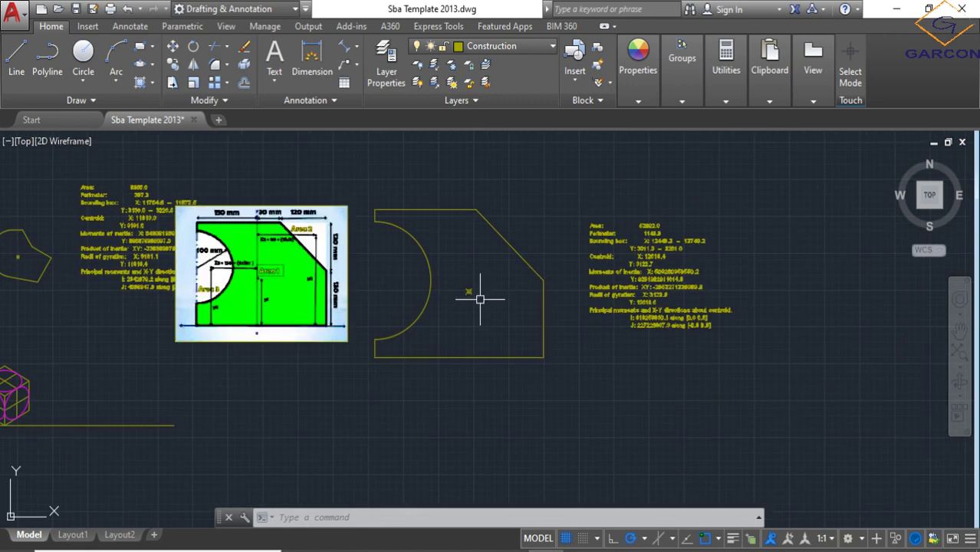
{"action": "scroll", "coordinate": [466, 288], "scroll_direction": "up", "scroll_amount": 3}
{"action": "scroll", "coordinate": [464, 291], "scroll_direction": "down", "scroll_amount": 3}
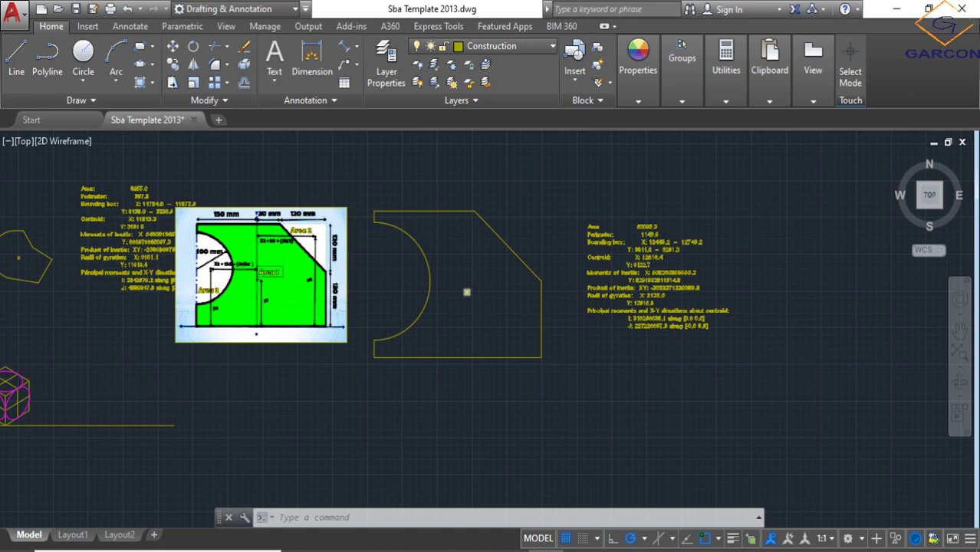
{"action": "scroll", "coordinate": [460, 291], "scroll_direction": "up", "scroll_amount": 3}
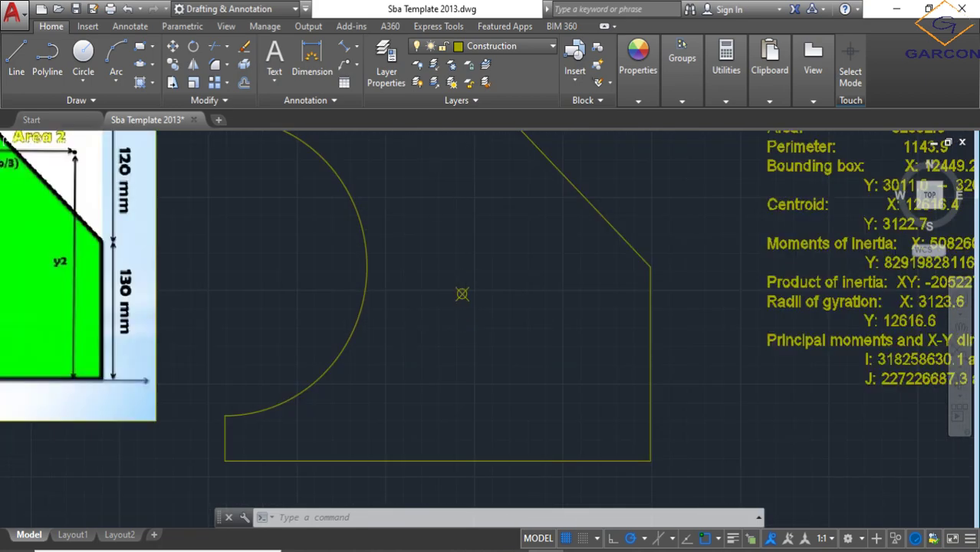
{"action": "scroll", "coordinate": [382, 263], "scroll_direction": "down", "scroll_amount": 3}
{"action": "scroll", "coordinate": [461, 154], "scroll_direction": "down", "scroll_amount": 2}
{"action": "scroll", "coordinate": [461, 203], "scroll_direction": "up", "scroll_amount": 2}
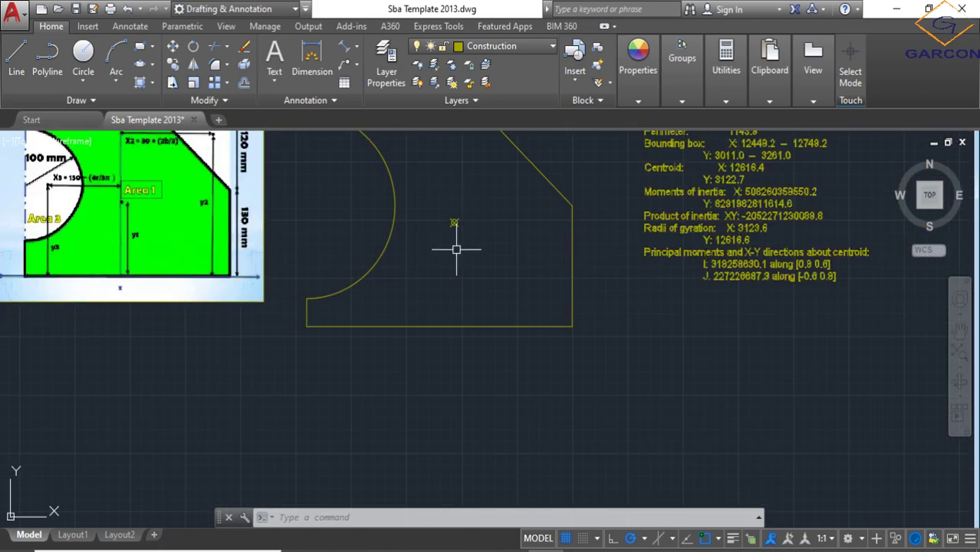
{"action": "scroll", "coordinate": [378, 228], "scroll_direction": "up", "scroll_amount": 3}
{"action": "scroll", "coordinate": [204, 274], "scroll_direction": "up", "scroll_amount": 2}
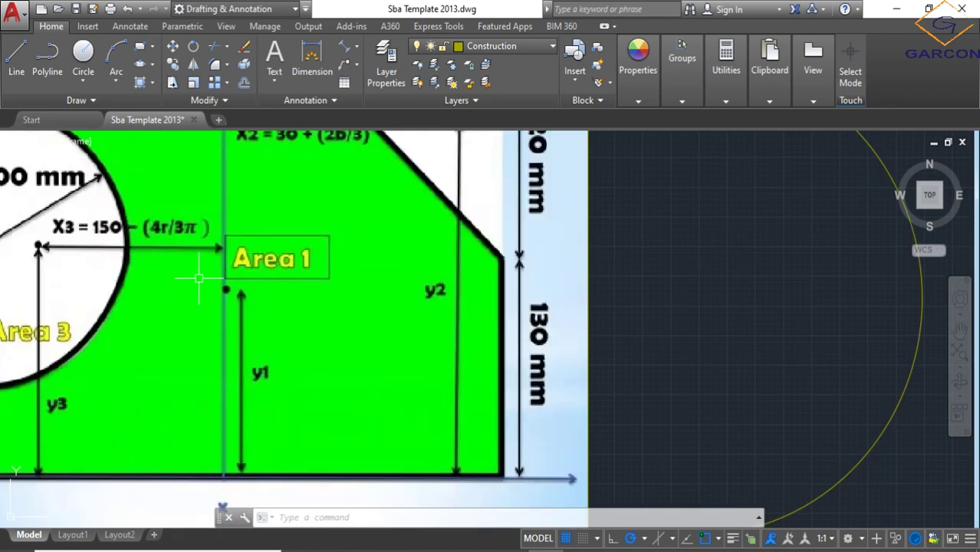
{"action": "scroll", "coordinate": [212, 284], "scroll_direction": "down", "scroll_amount": 5}
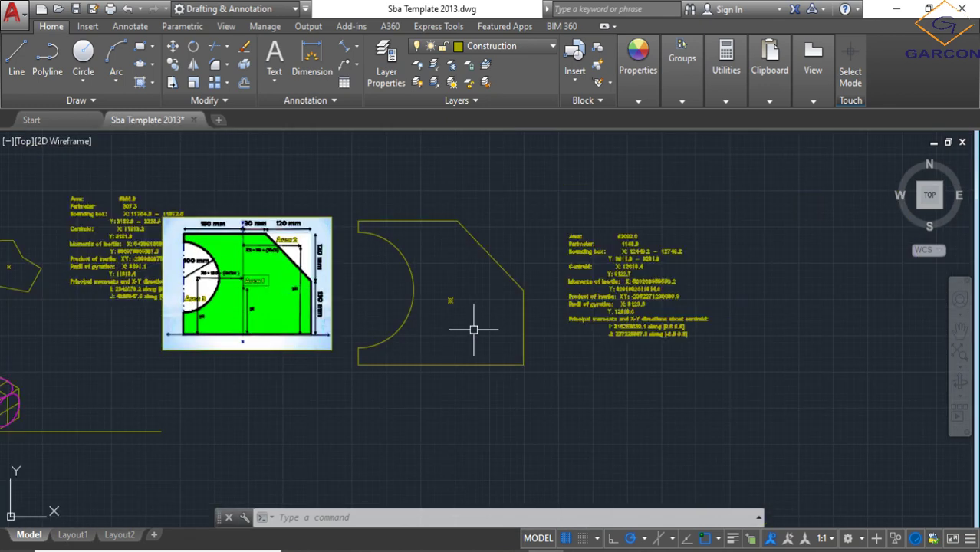
{"action": "middle_click_drag", "start_coordinate": [474, 333], "coordinate": [461, 304]}
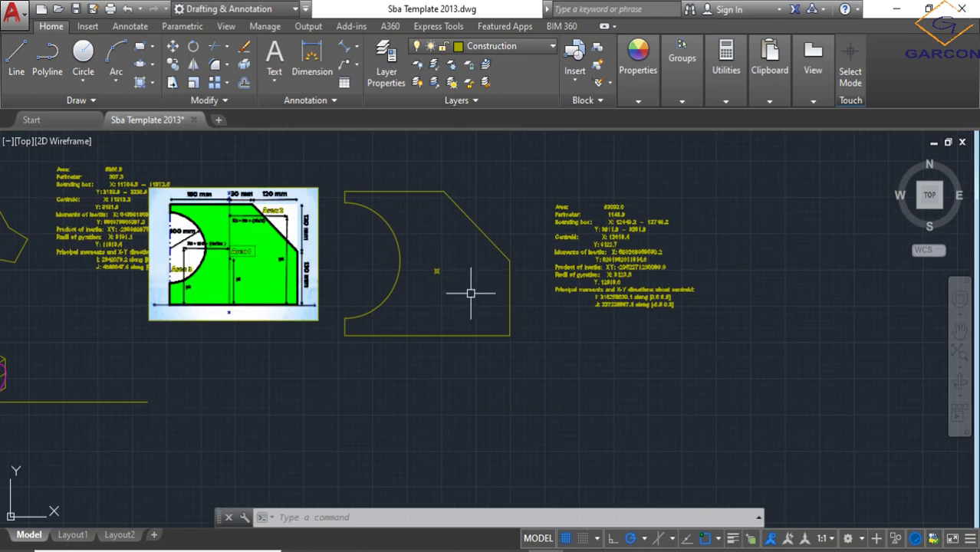
{"action": "scroll", "coordinate": [437, 272], "scroll_direction": "up", "scroll_amount": 3}
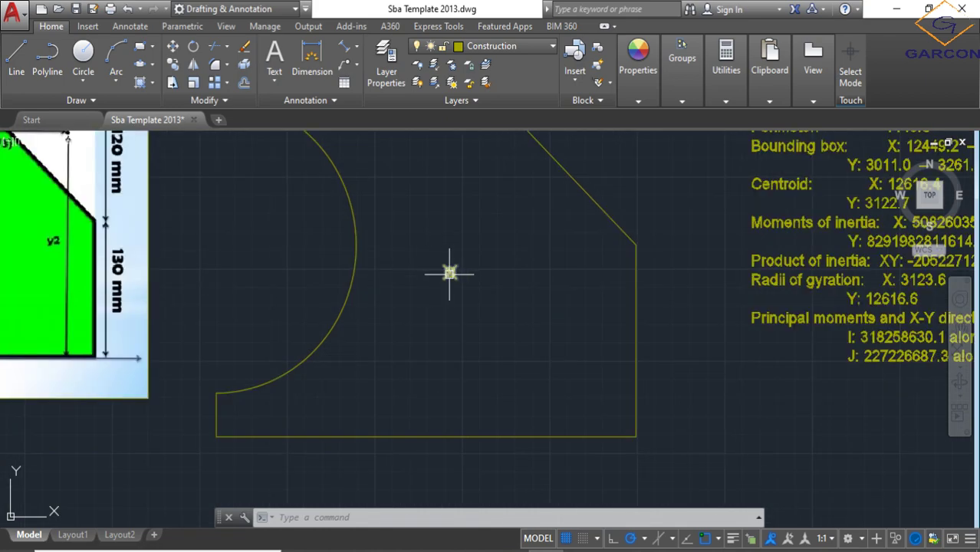
{"action": "scroll", "coordinate": [450, 273], "scroll_direction": "down", "scroll_amount": 3}
{"action": "scroll", "coordinate": [448, 276], "scroll_direction": "up", "scroll_amount": 5}
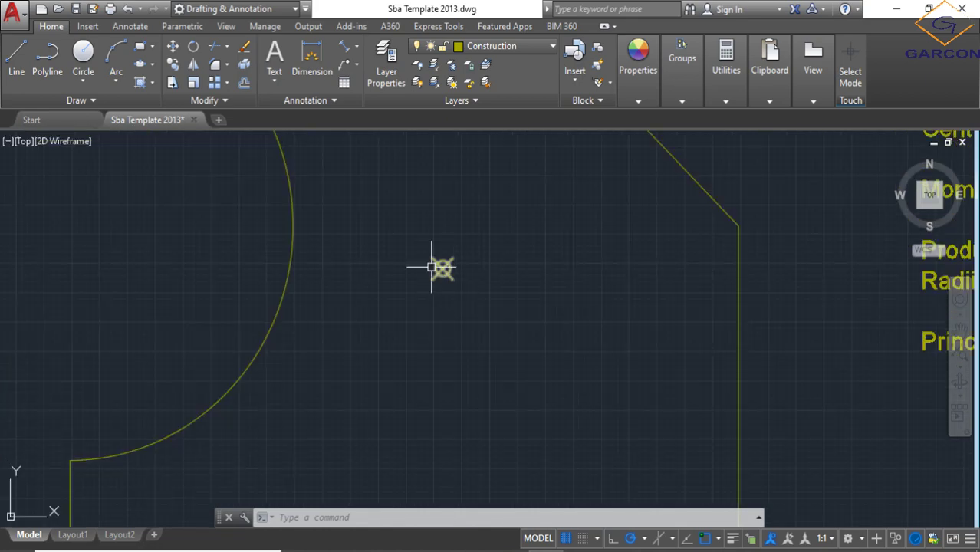
{"action": "scroll", "coordinate": [434, 269], "scroll_direction": "down", "scroll_amount": 2}
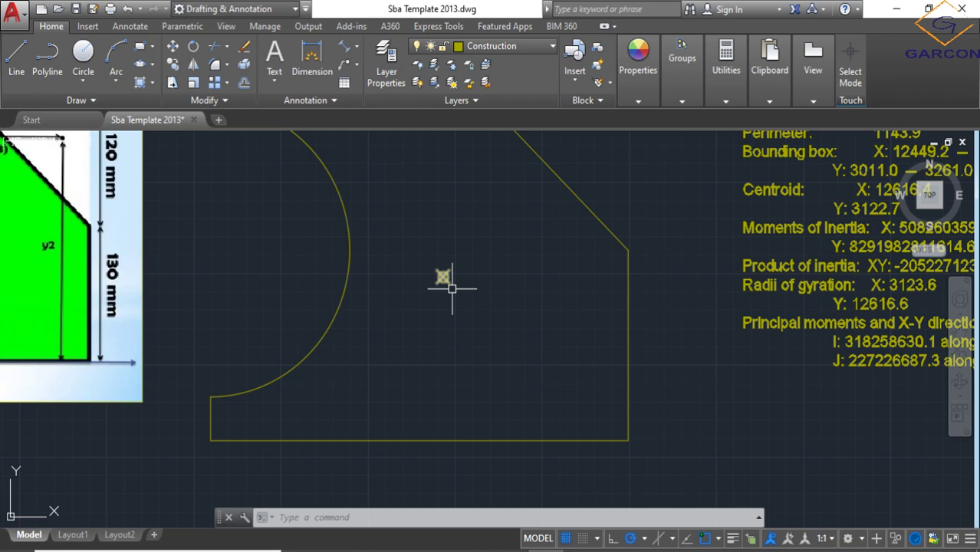
{"action": "scroll", "coordinate": [444, 279], "scroll_direction": "up", "scroll_amount": 2}
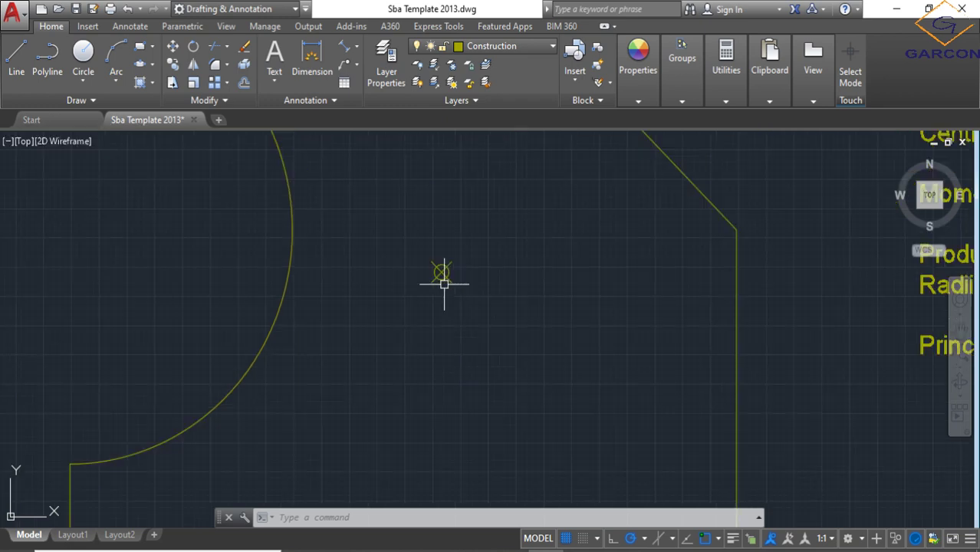
{"action": "scroll", "coordinate": [440, 275], "scroll_direction": "down", "scroll_amount": 2}
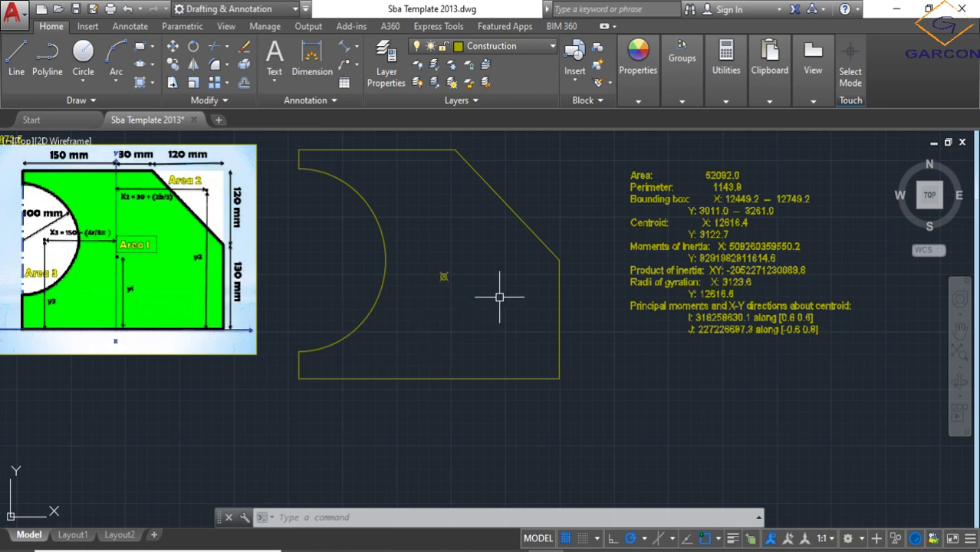
Switch the point style to the circle-with-dot marker so the centroid shows as a circle
{"action": "type", "text": "PTYPE"}
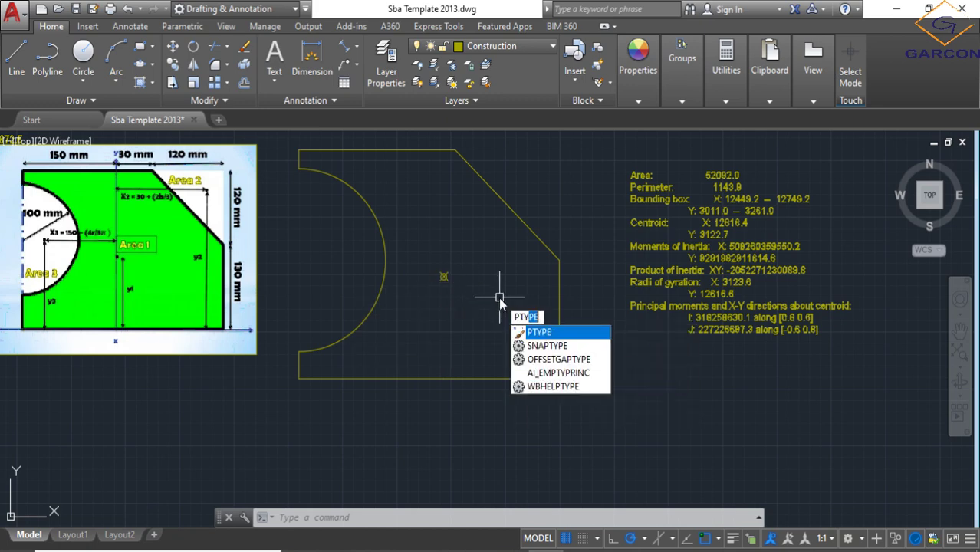
{"action": "left_click", "coordinate": [543, 331]}
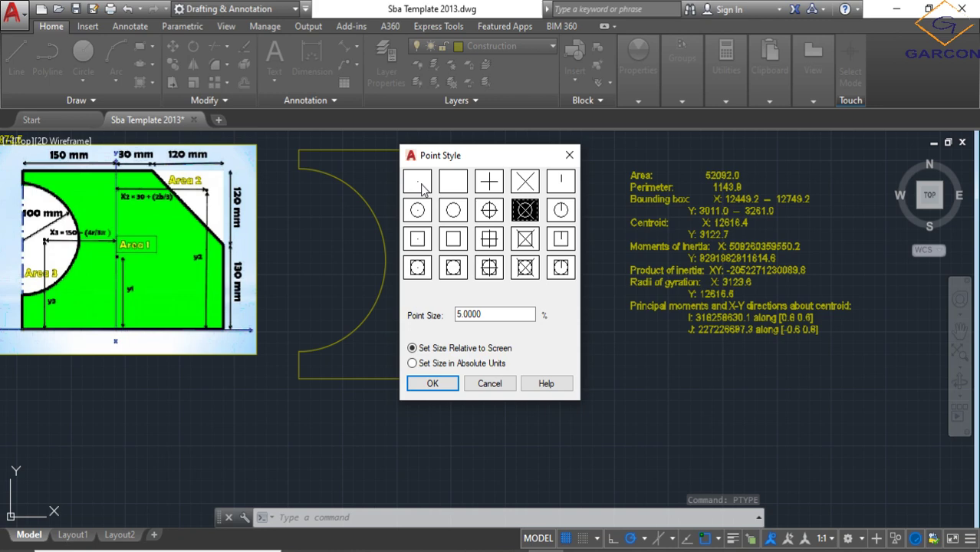
{"action": "left_click", "coordinate": [485, 181]}
{"action": "left_click", "coordinate": [516, 189]}
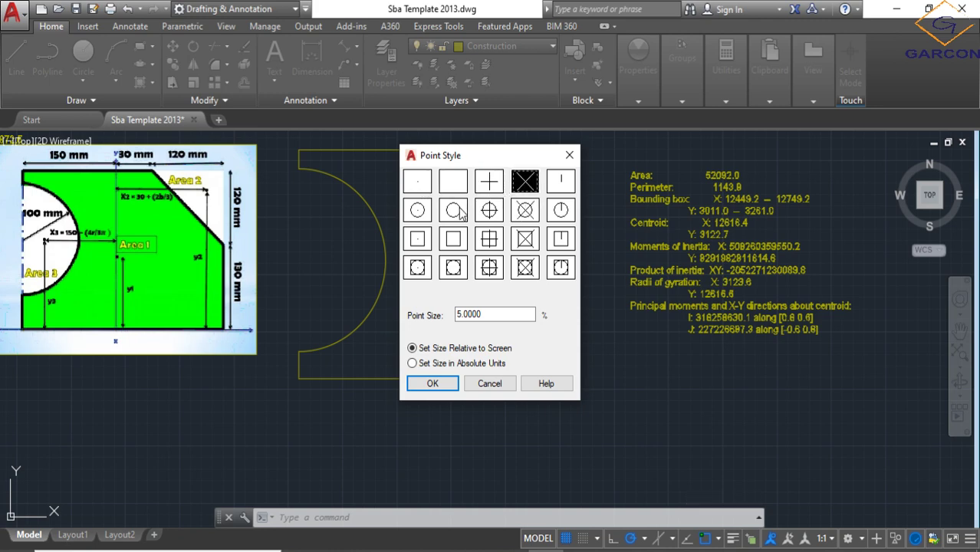
{"action": "left_click", "coordinate": [416, 213]}
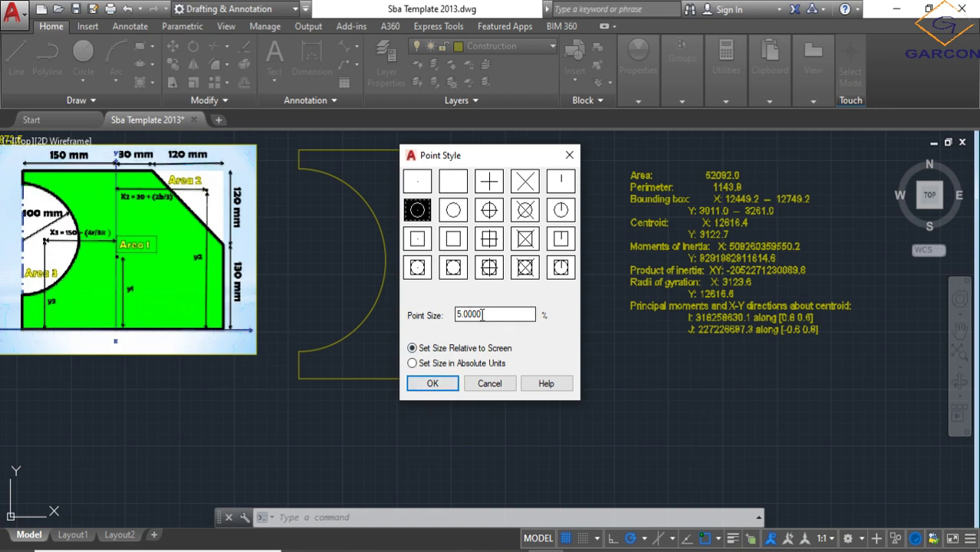
{"action": "left_click", "coordinate": [433, 383]}
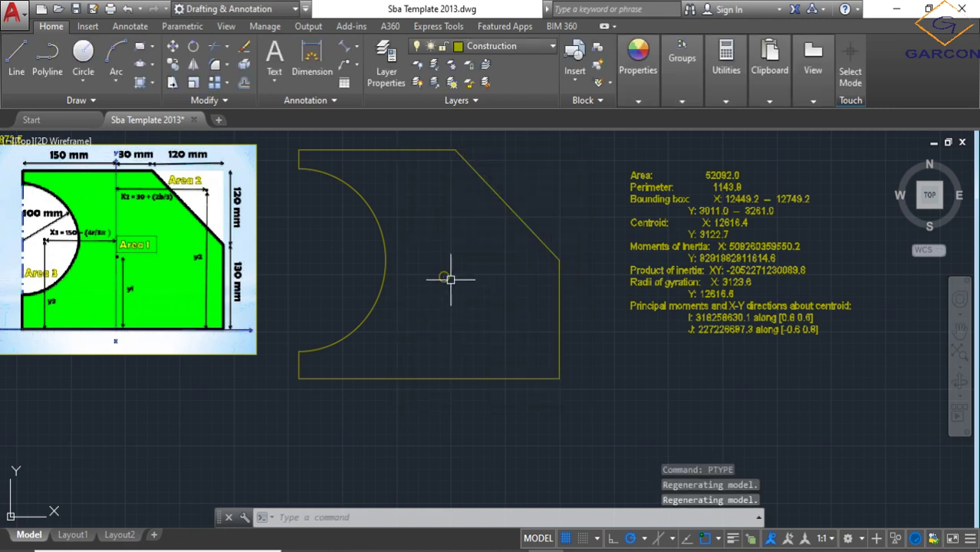
Draw a vertical line through the centroid extending above and below the shape
{"action": "scroll", "coordinate": [445, 277], "scroll_direction": "up", "scroll_amount": 5}
{"action": "scroll", "coordinate": [434, 273], "scroll_direction": "down", "scroll_amount": 7}
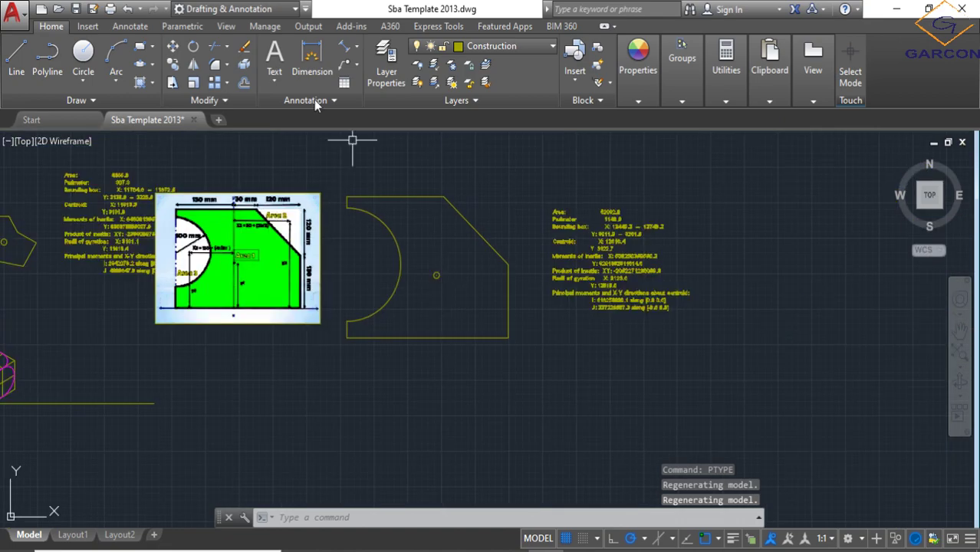
{"action": "left_click", "coordinate": [16, 57]}
{"action": "scroll", "coordinate": [433, 277], "scroll_direction": "up", "scroll_amount": 5}
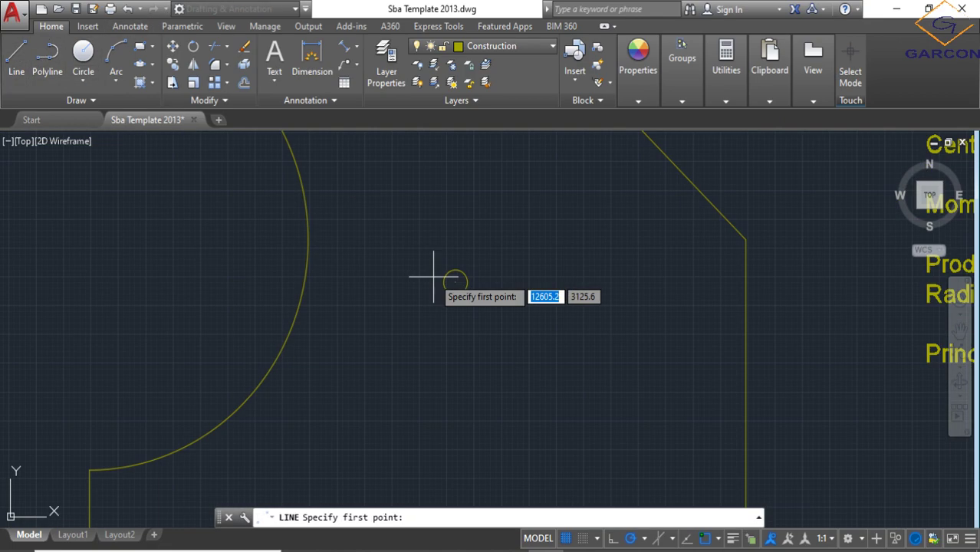
{"action": "left_click", "coordinate": [455, 280]}
{"action": "scroll", "coordinate": [455, 281], "scroll_direction": "down", "scroll_amount": 5}
{"action": "middle_click_drag", "start_coordinate": [459, 235], "coordinate": [454, 255]}
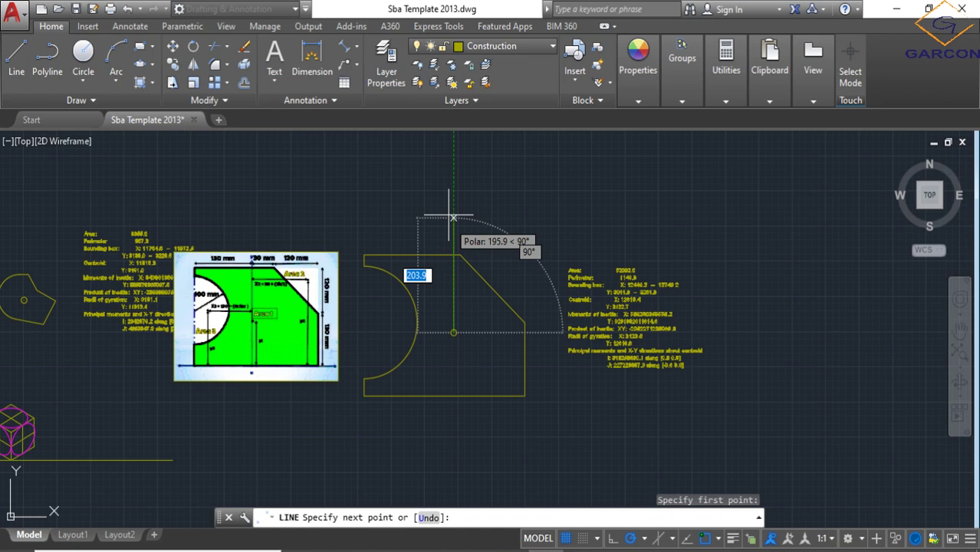
{"action": "left_click", "coordinate": [453, 207]}
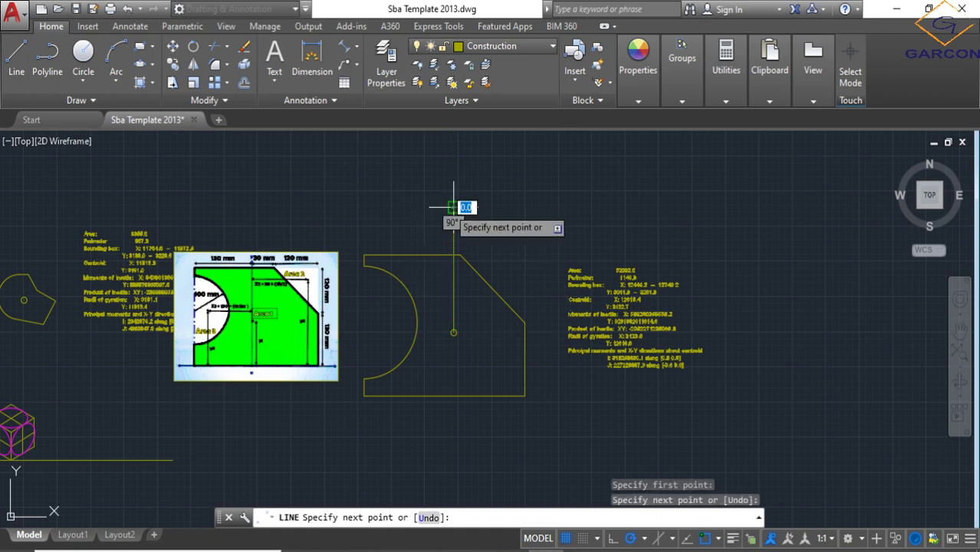
{"action": "key", "text": "Escape"}
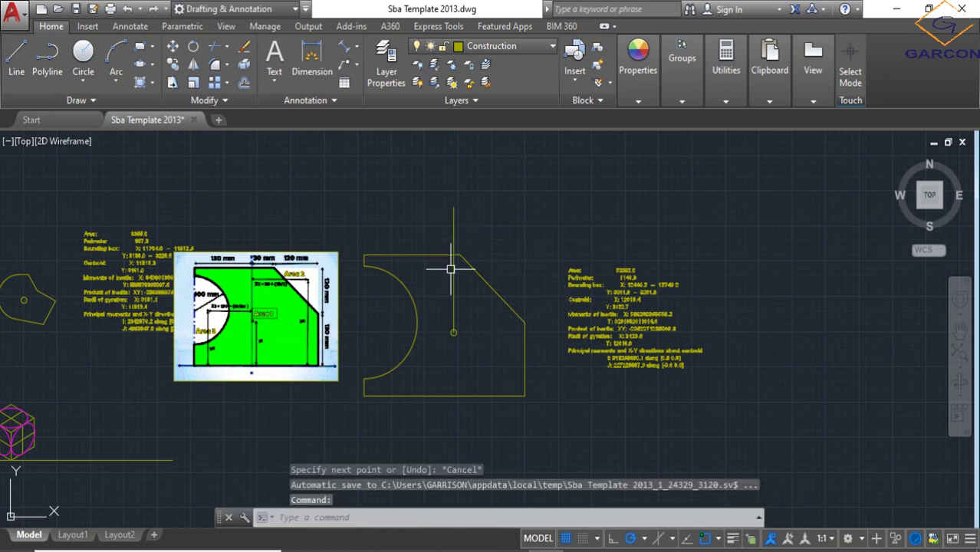
{"action": "left_click", "coordinate": [451, 273]}
{"action": "left_click", "coordinate": [453, 333]}
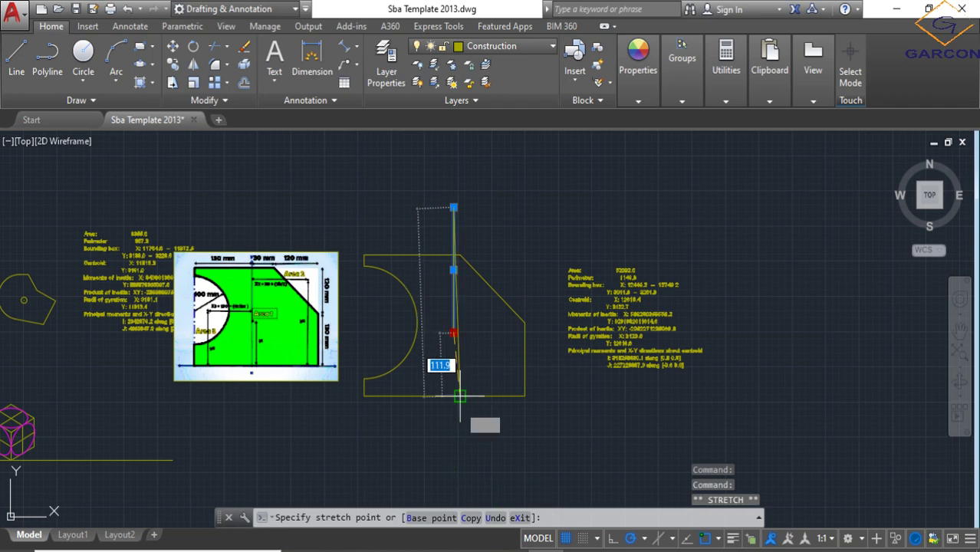
{"action": "left_click", "coordinate": [453, 454]}
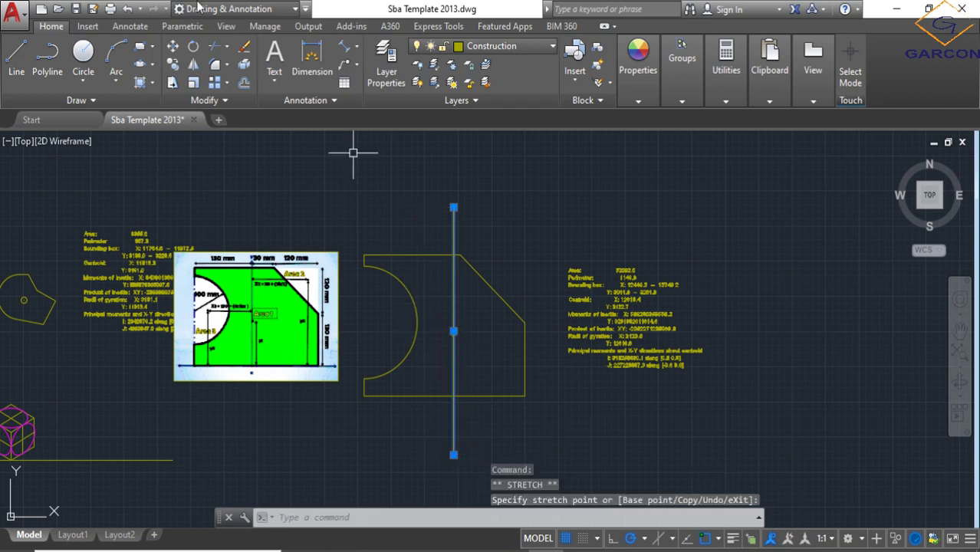
Draw a horizontal line through the centroid extending past both side edges of the shape
{"action": "left_click", "coordinate": [14, 52]}
{"action": "scroll", "coordinate": [452, 330], "scroll_direction": "up", "scroll_amount": 4}
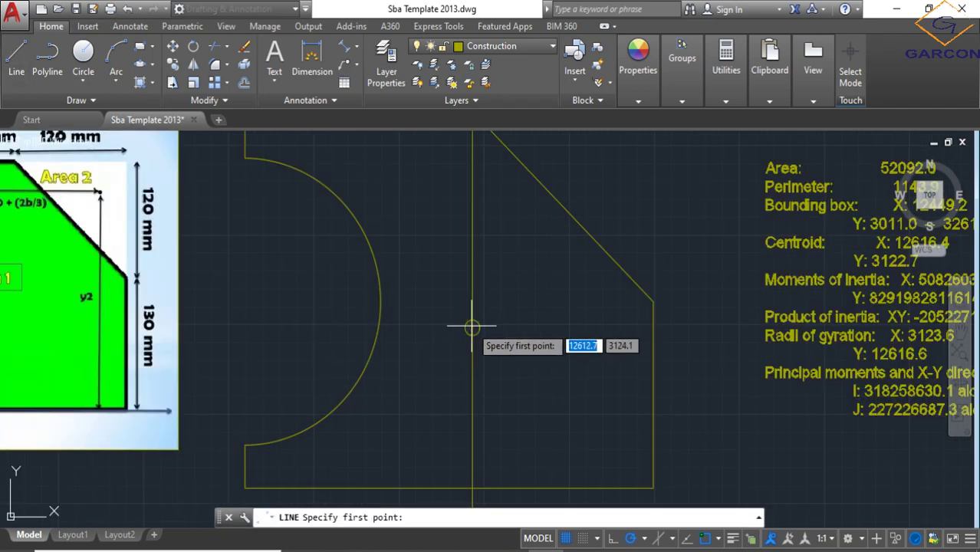
{"action": "left_click", "coordinate": [472, 327]}
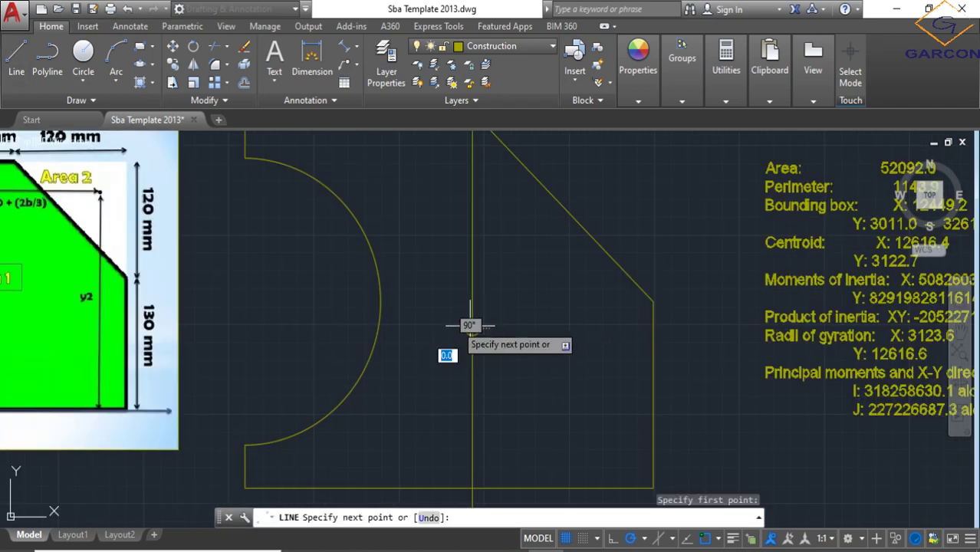
{"action": "left_click", "coordinate": [231, 318]}
{"action": "key", "text": "Escape"}
{"action": "left_click", "coordinate": [407, 328]}
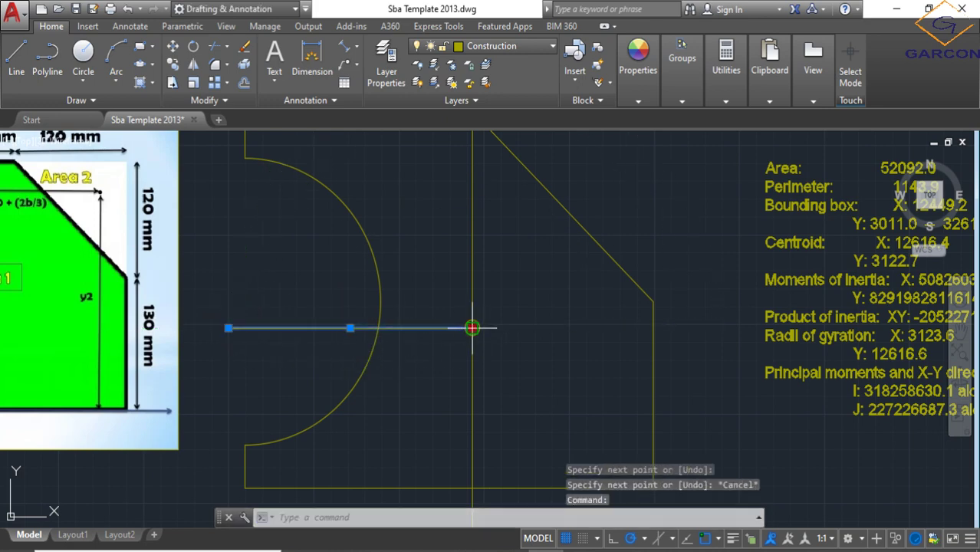
{"action": "left_click", "coordinate": [472, 327]}
{"action": "middle_click_drag", "start_coordinate": [759, 329], "coordinate": [636, 330]}
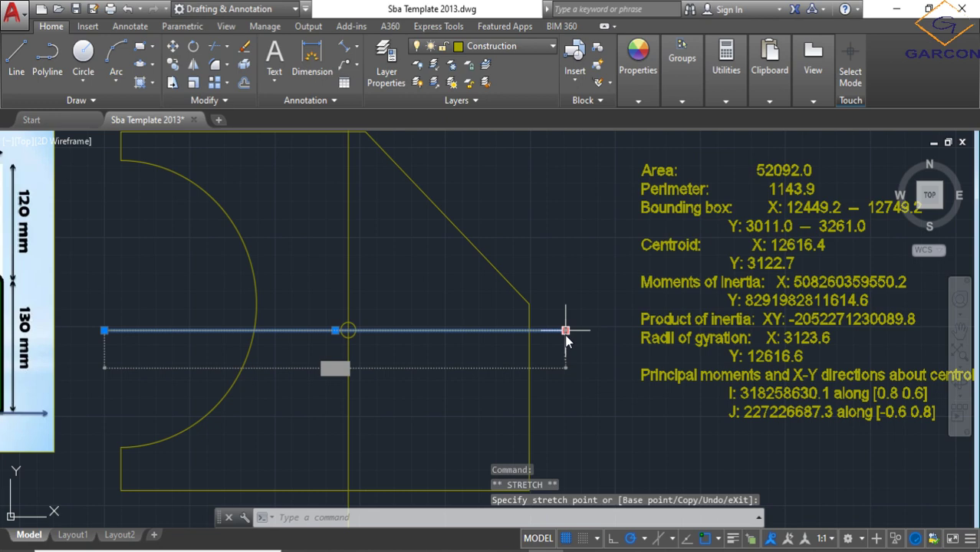
{"action": "key", "text": "Escape"}
{"action": "scroll", "coordinate": [567, 358], "scroll_direction": "down", "scroll_amount": 4}
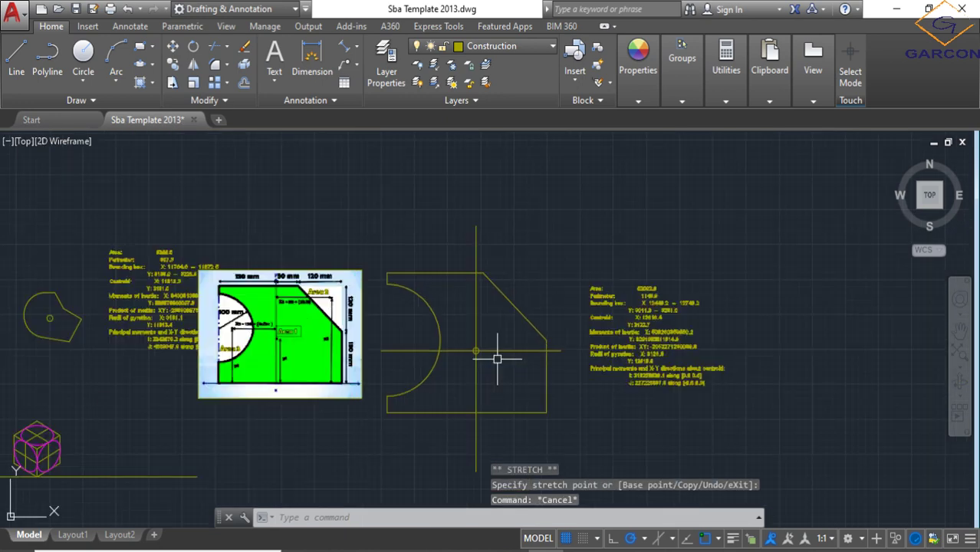
Move both crossing lines onto the Centre line layer
{"action": "left_click", "coordinate": [497, 358]}
{"action": "left_click", "coordinate": [486, 334]}
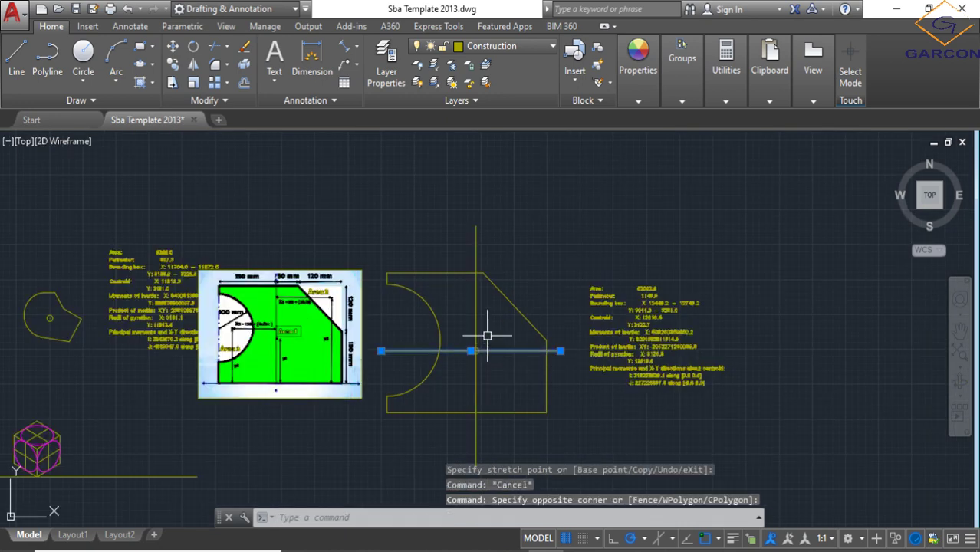
{"action": "left_click", "coordinate": [528, 51]}
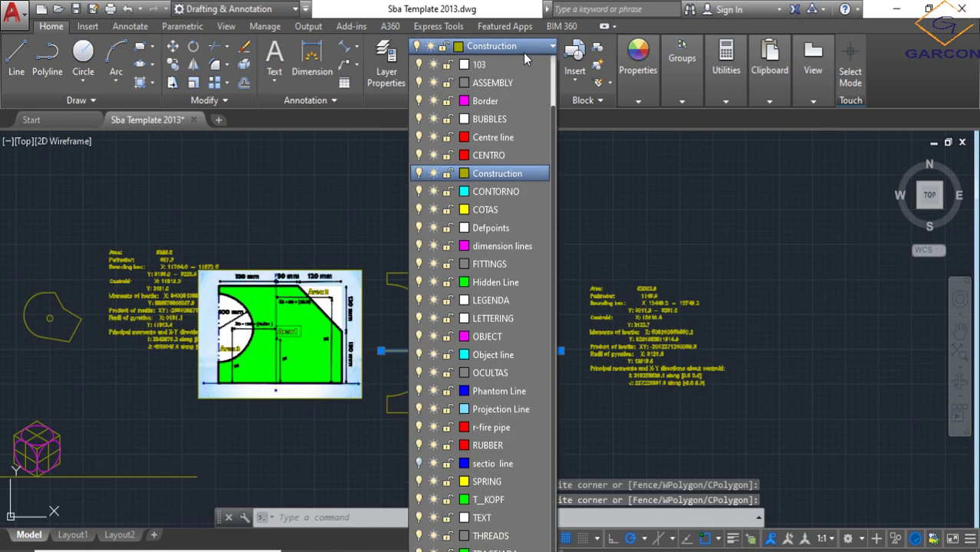
{"action": "left_click", "coordinate": [488, 137]}
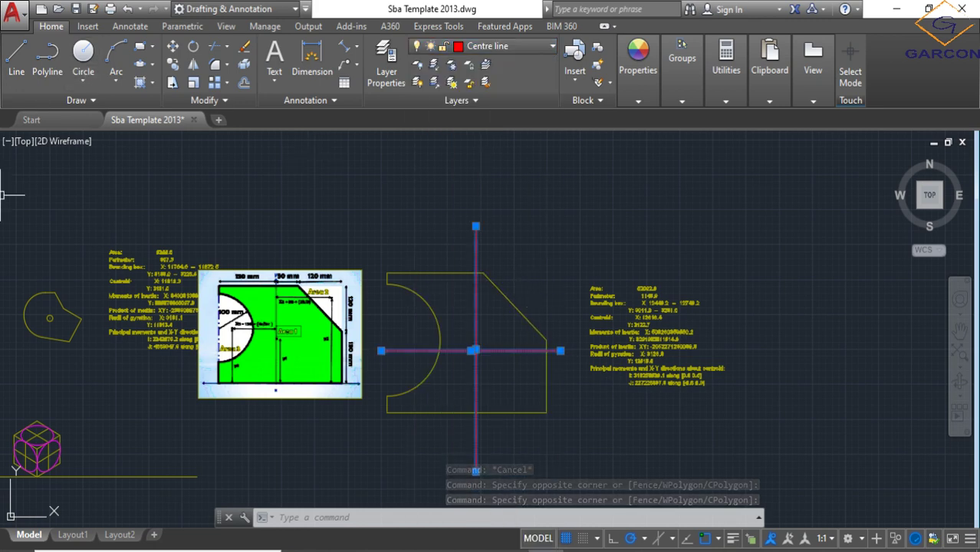
Set the lines' linetype scale to 10 so they display dashed
{"action": "right_click", "coordinate": [454, 352]}
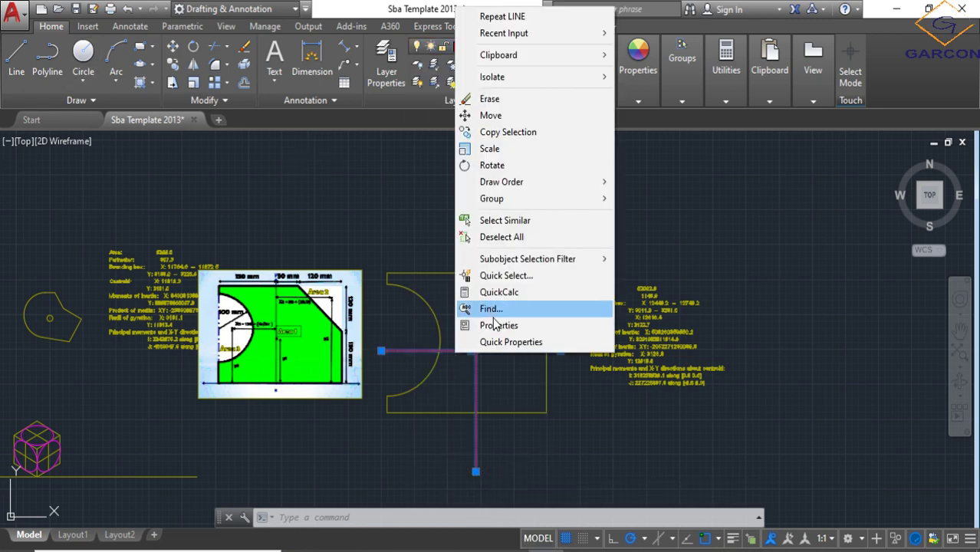
{"action": "left_click", "coordinate": [495, 325]}
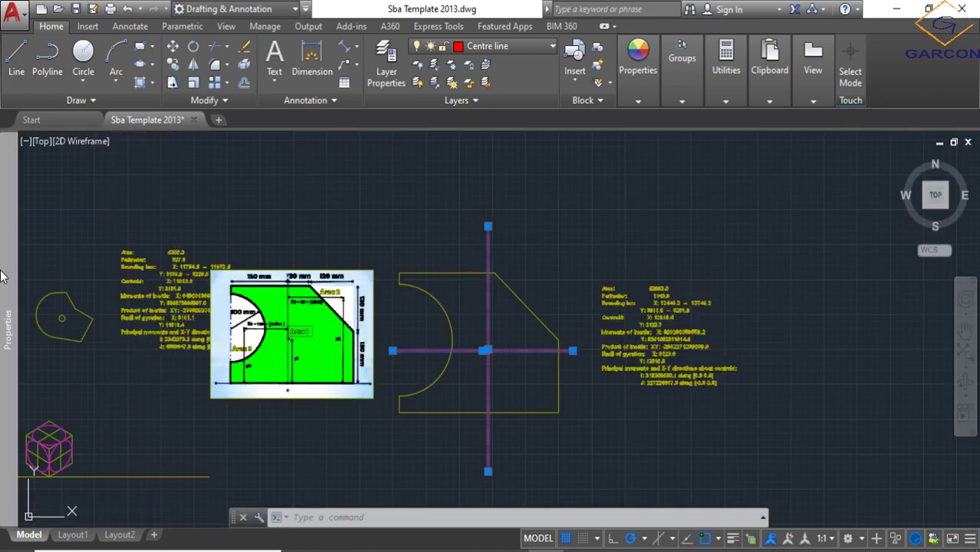
{"action": "mouse_move", "coordinate": [6, 278]}
{"action": "left_click", "coordinate": [107, 230]}
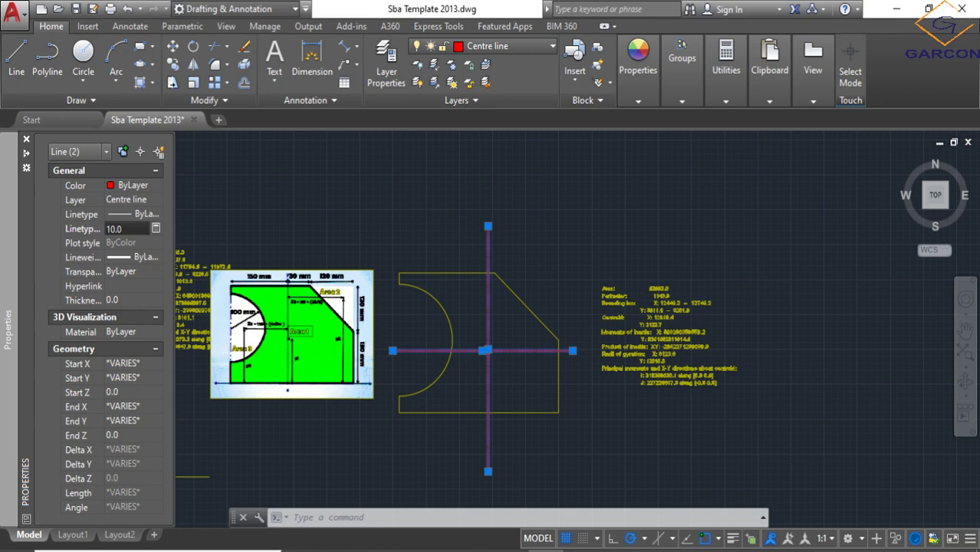
{"action": "key", "text": "Return"}
{"action": "key", "text": "Escape"}
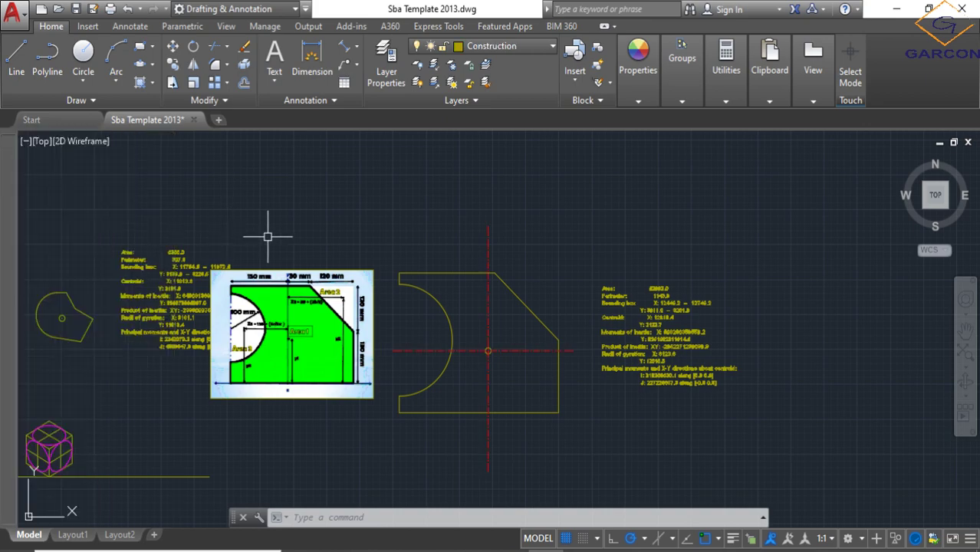
{"action": "scroll", "coordinate": [490, 349], "scroll_direction": "up", "scroll_amount": 4}
{"action": "scroll", "coordinate": [479, 347], "scroll_direction": "up", "scroll_amount": 2}
{"action": "scroll", "coordinate": [470, 304], "scroll_direction": "down", "scroll_amount": 5}
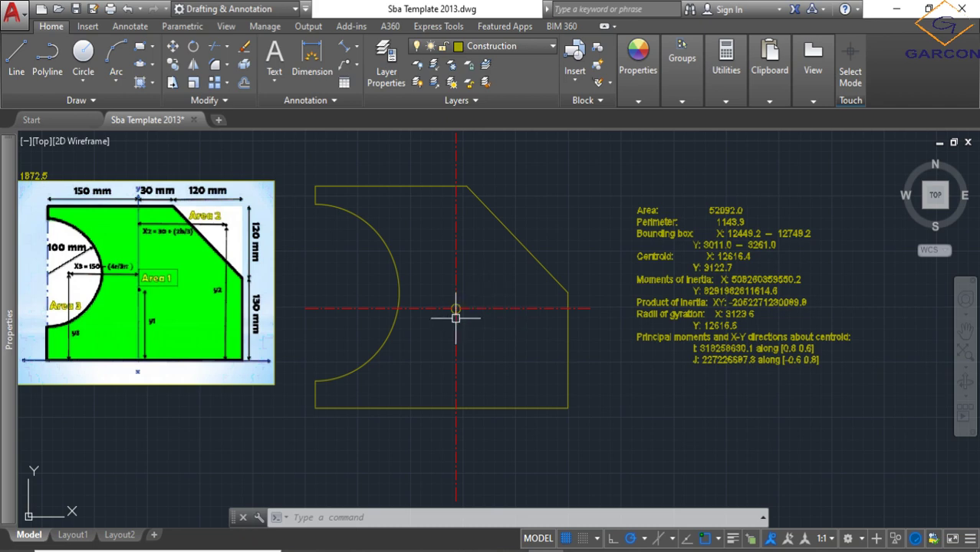
{"action": "scroll", "coordinate": [456, 317], "scroll_direction": "down", "scroll_amount": 2}
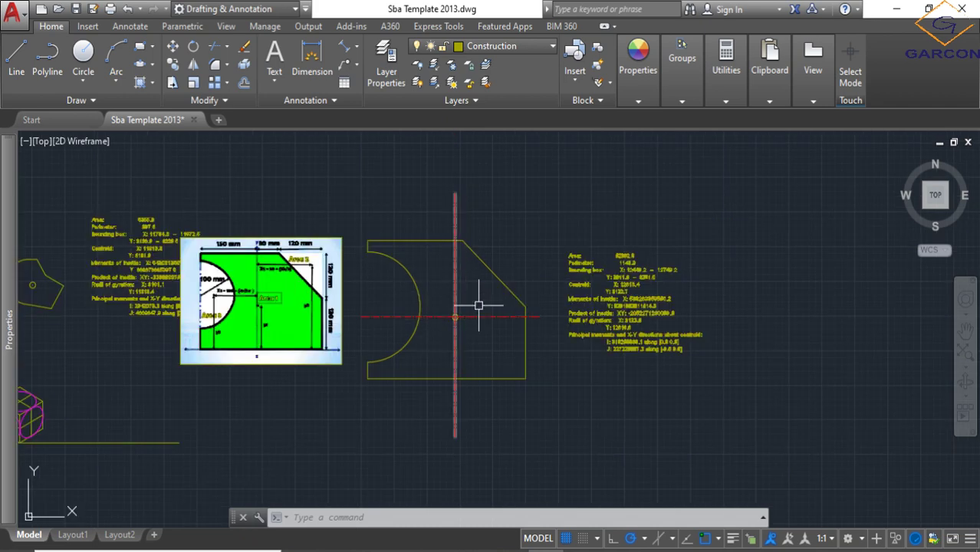
{"action": "scroll", "coordinate": [668, 319], "scroll_direction": "up", "scroll_amount": 4}
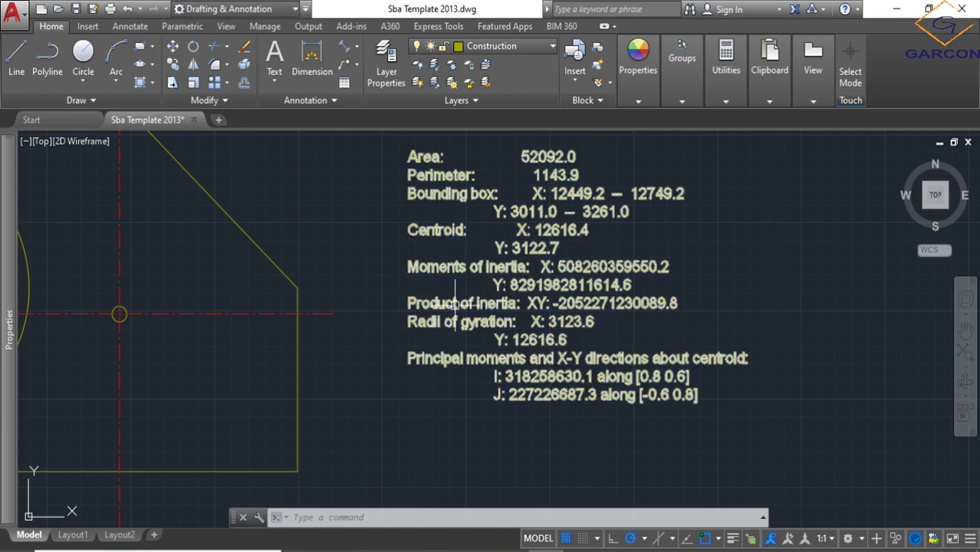
{"action": "scroll", "coordinate": [456, 304], "scroll_direction": "up", "scroll_amount": 2}
{"action": "scroll", "coordinate": [721, 317], "scroll_direction": "down", "scroll_amount": 4}
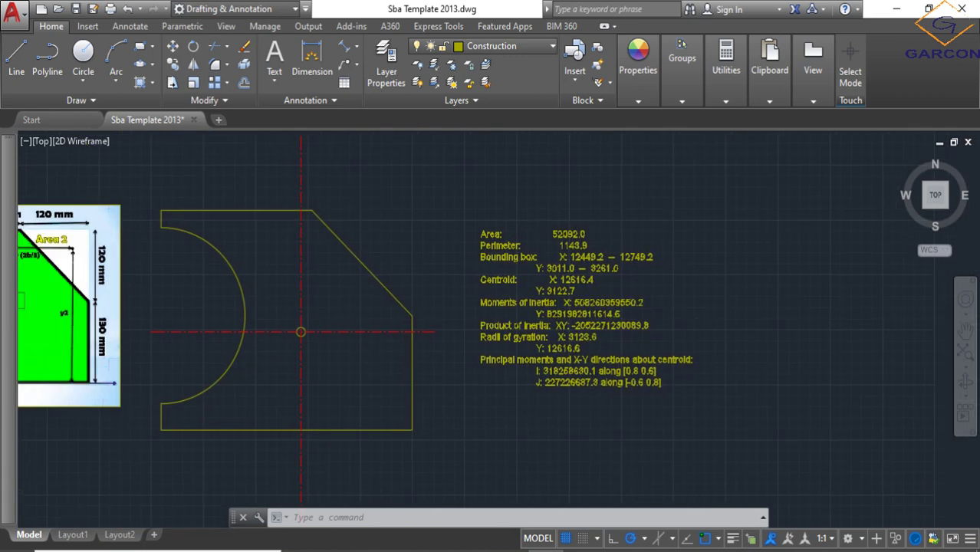
{"action": "scroll", "coordinate": [559, 325], "scroll_direction": "down", "scroll_amount": 2}
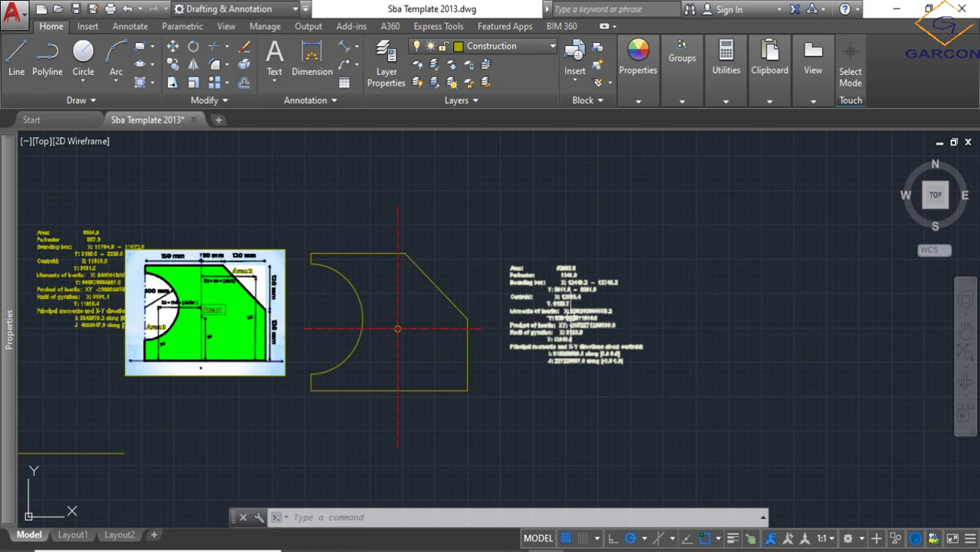
{"action": "scroll", "coordinate": [572, 322], "scroll_direction": "up", "scroll_amount": 2}
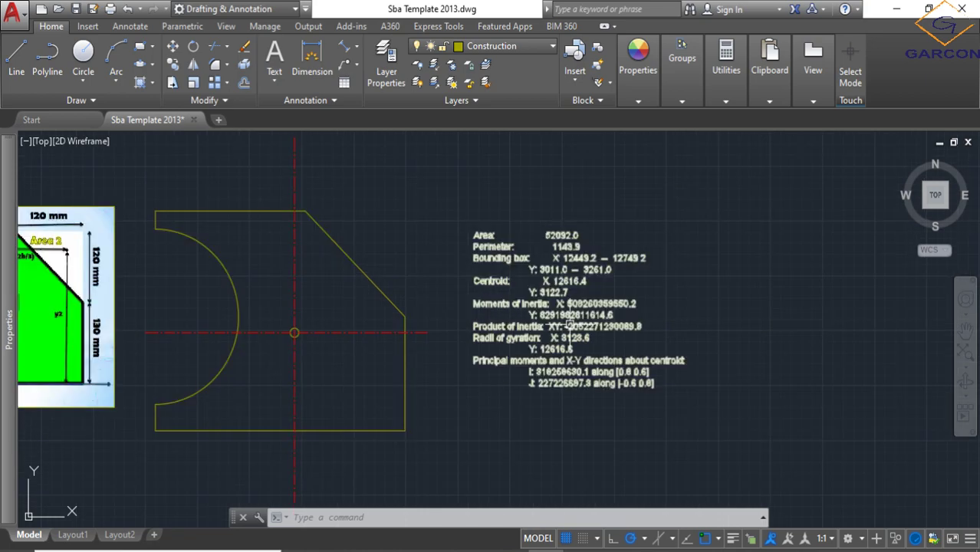